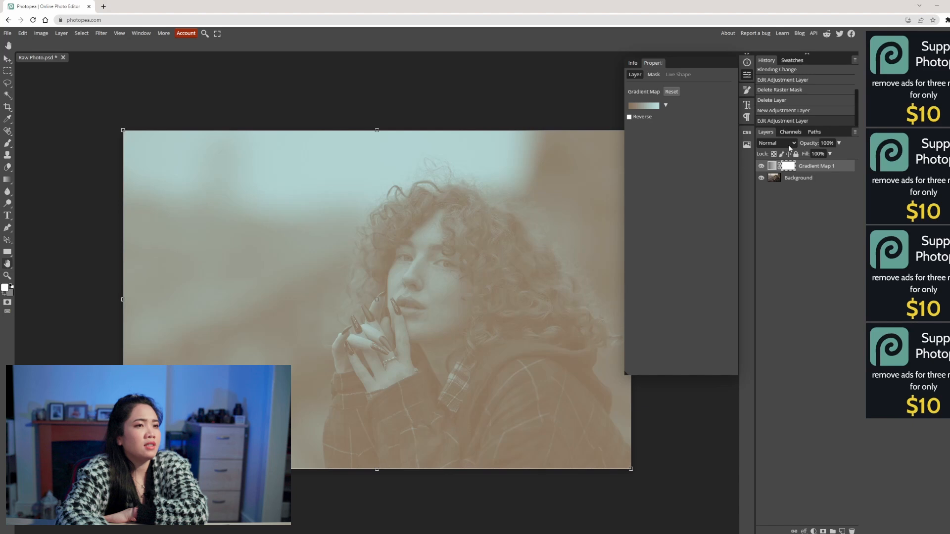
Set the Gradient Map layer to Soft Light and paint black on its mask over the eyes and face.
left_click(772, 262)
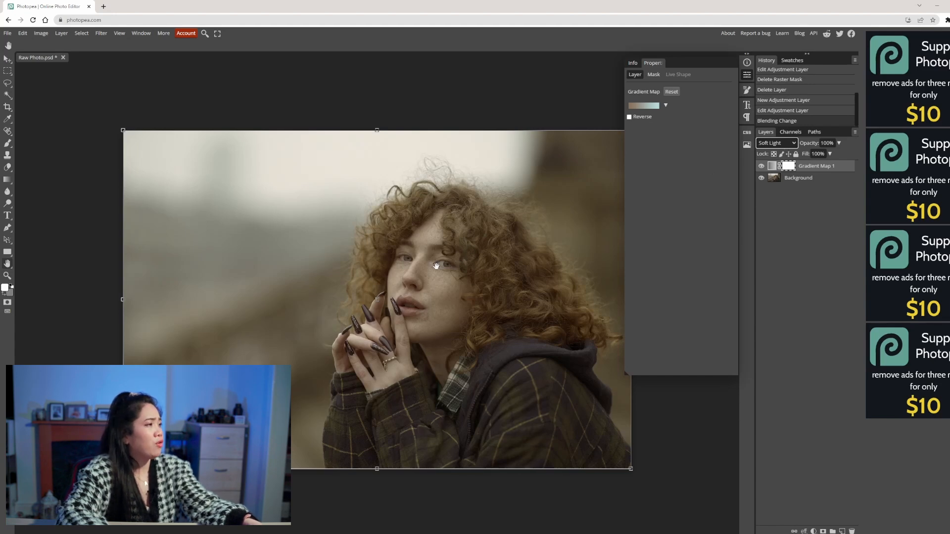
scroll(439, 265, "up", 3)
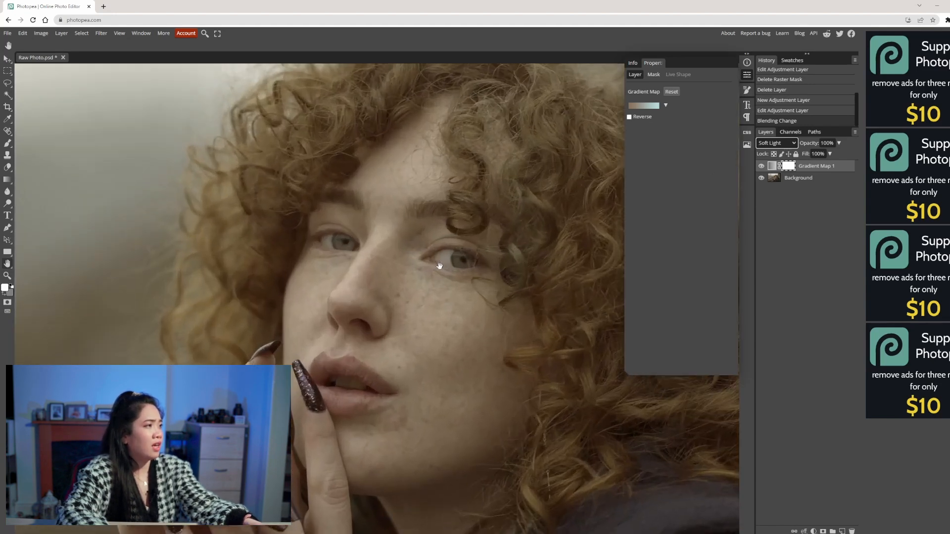
left_click(8, 145)
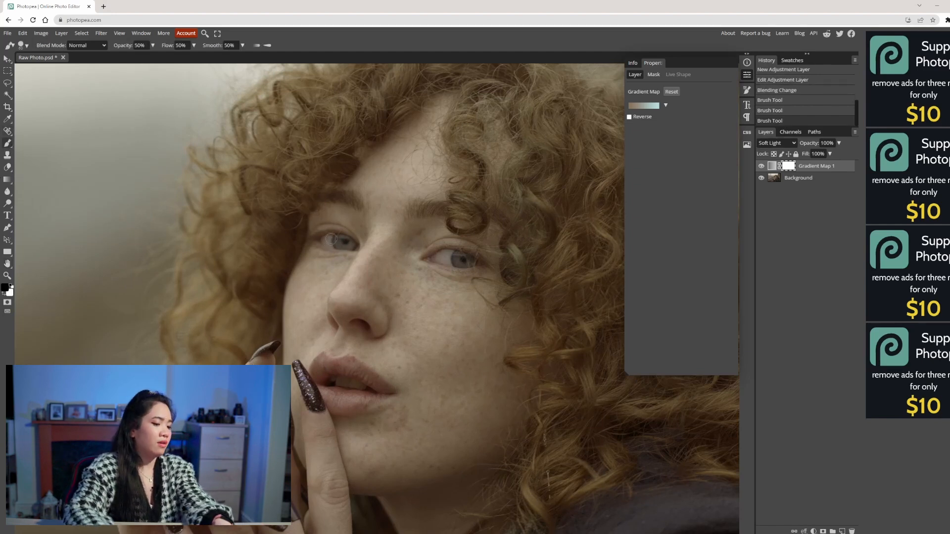
mouse_move(331, 239)
left_mouse_down()
mouse_move(349, 243)
mouse_move(335, 242)
left_mouse_up()
scroll(487, 252, "down", 5)
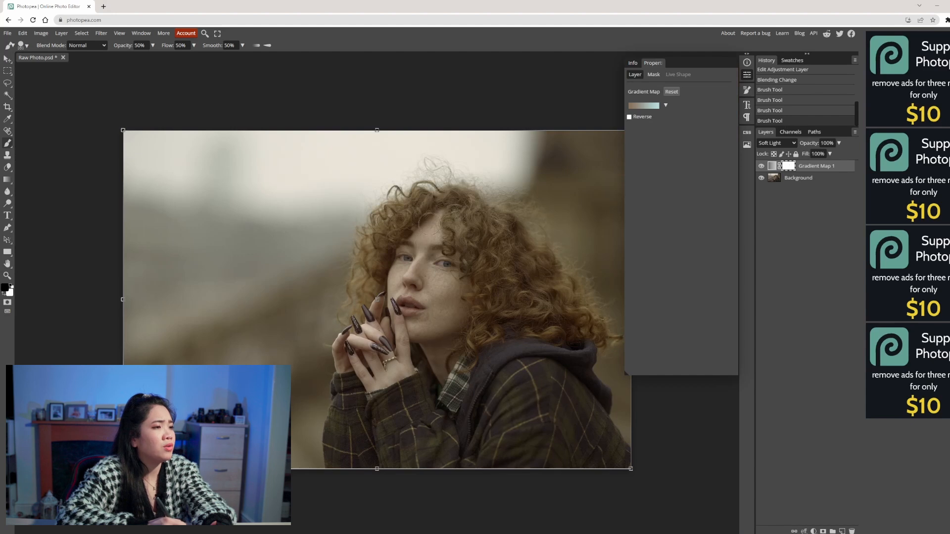
left_click_drag(419, 270, 415, 283)
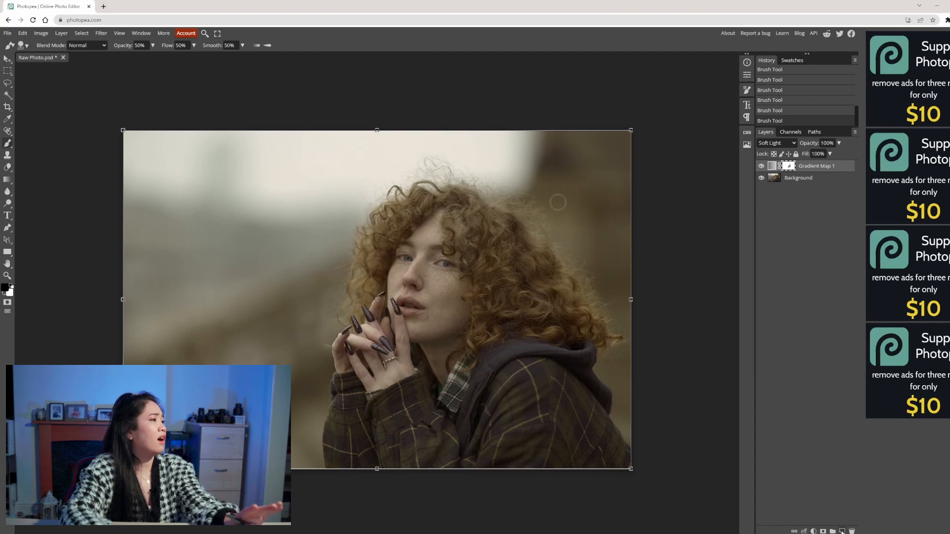
Add a new layer, fill it with gray using the Paint Bucket, and set its blend mode to Overlay.
key("ctrl+shift+n")
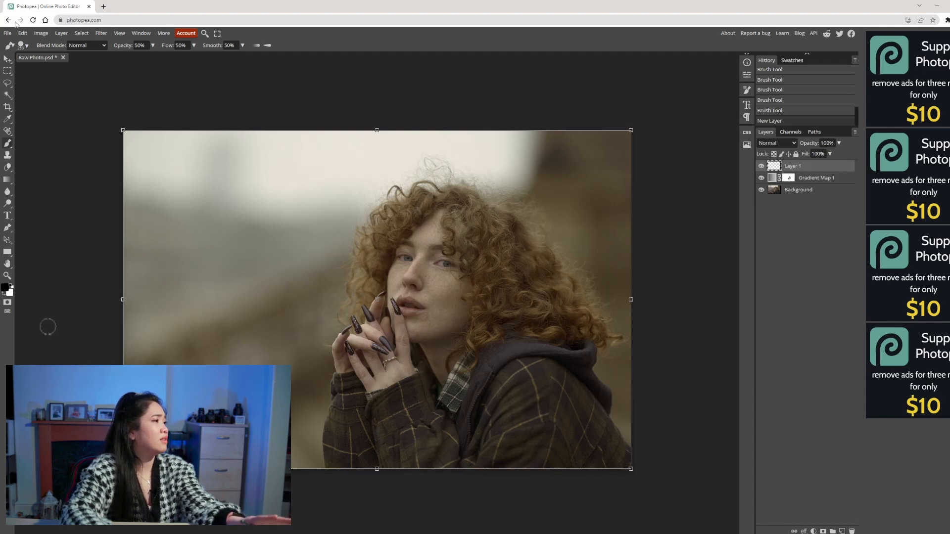
right_click(7, 180)
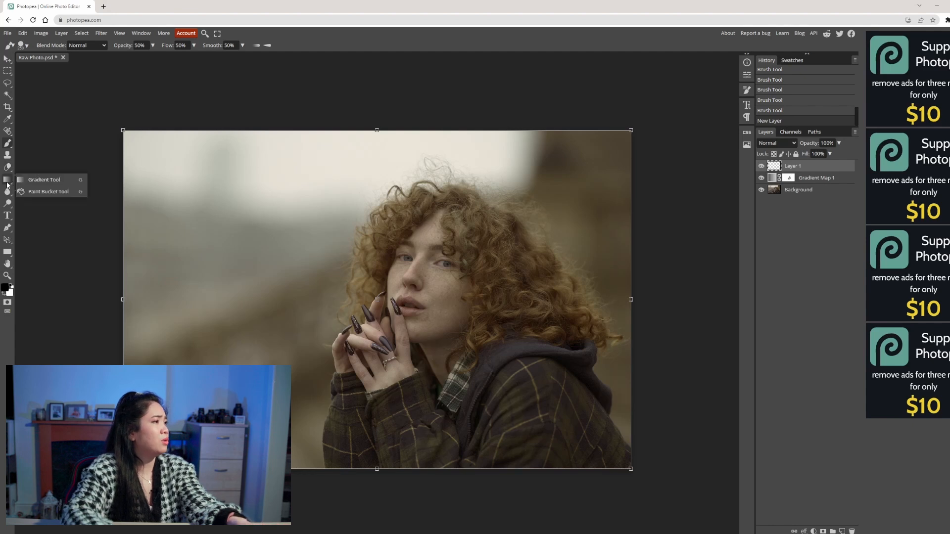
left_click(48, 192)
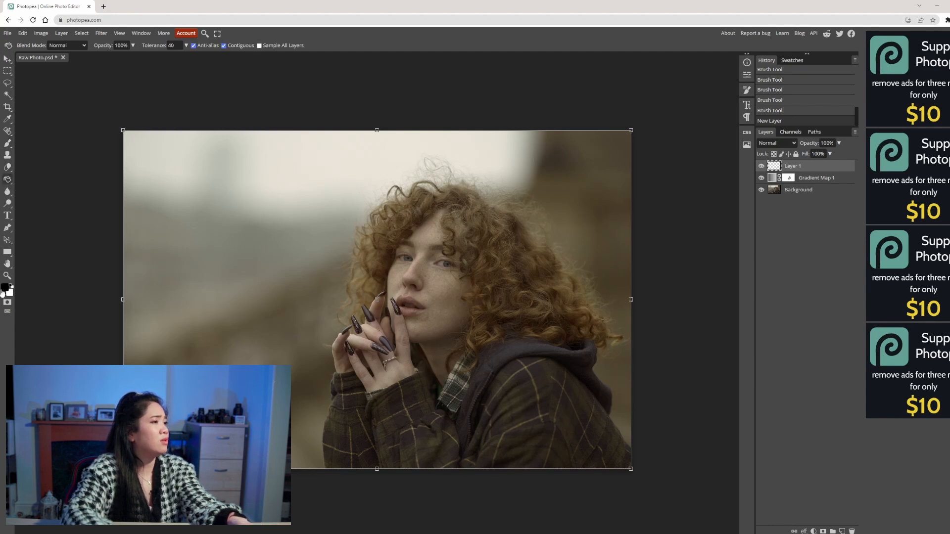
left_click(4, 288)
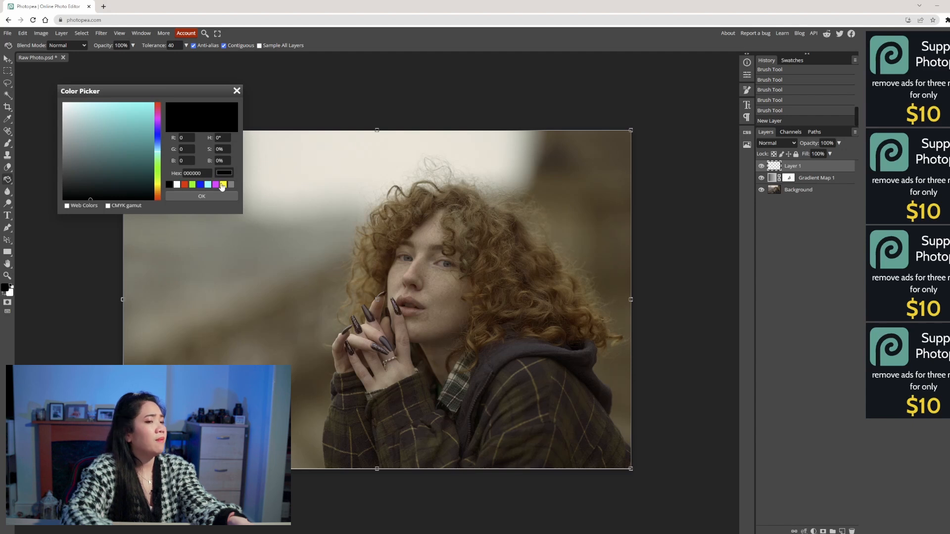
left_click(232, 185)
left_click(213, 197)
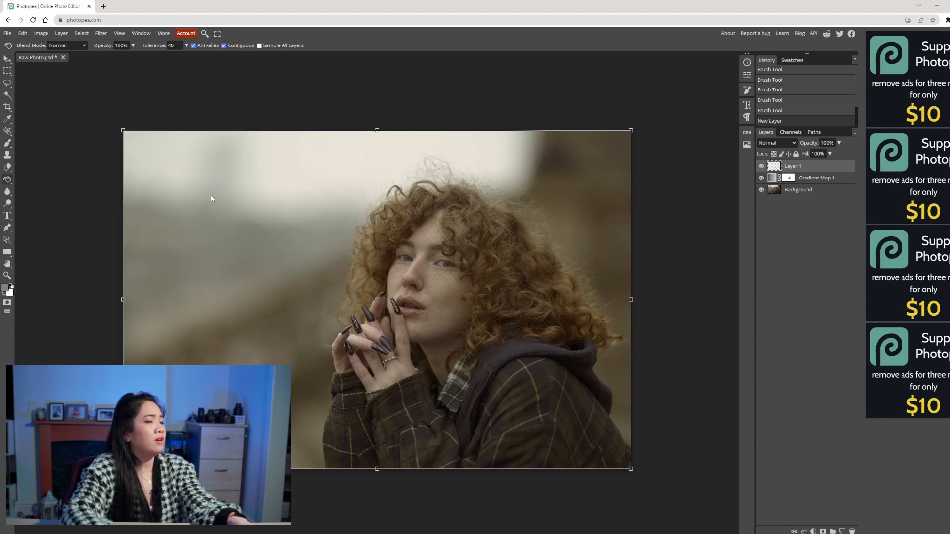
left_click(390, 241)
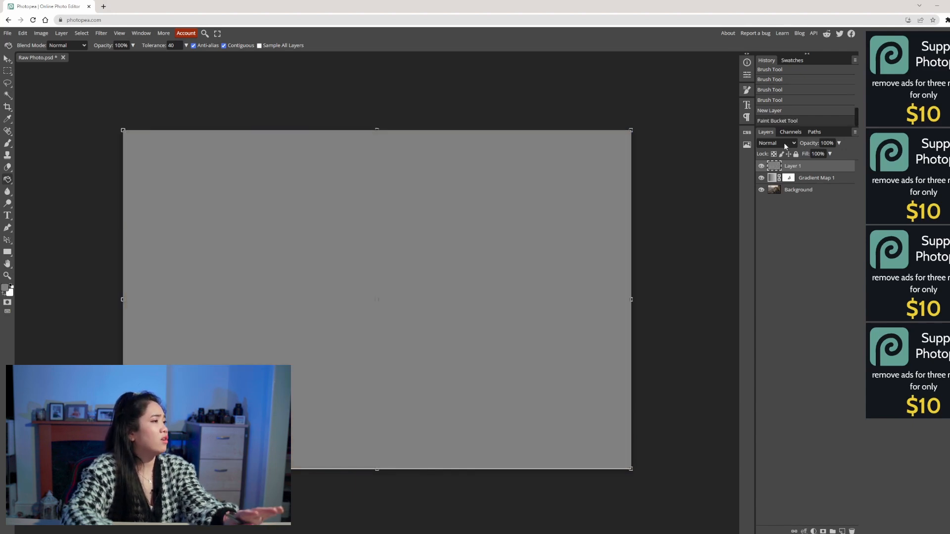
key("shift+alt+o")
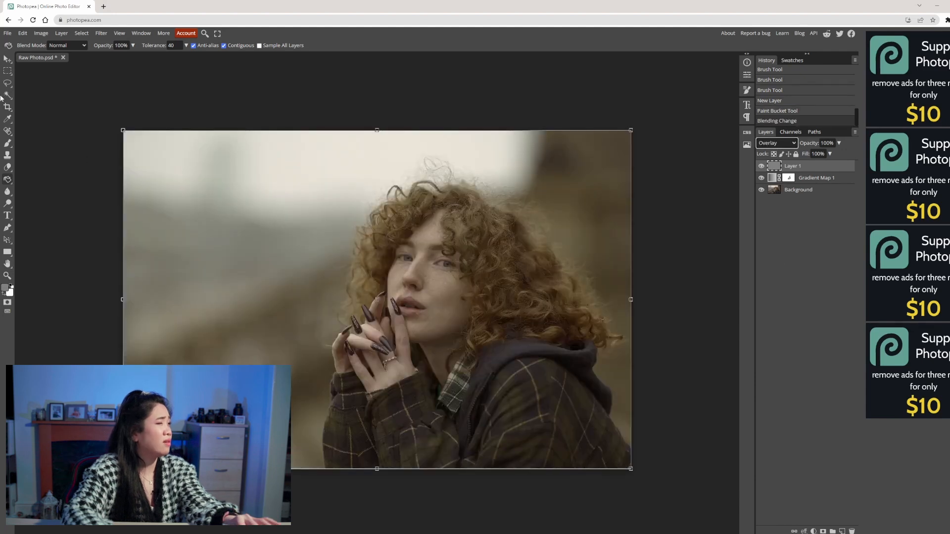
Brighten the face on the gray layer using the Dodge tool with range Highlights and 10% exposure.
left_click(7, 203)
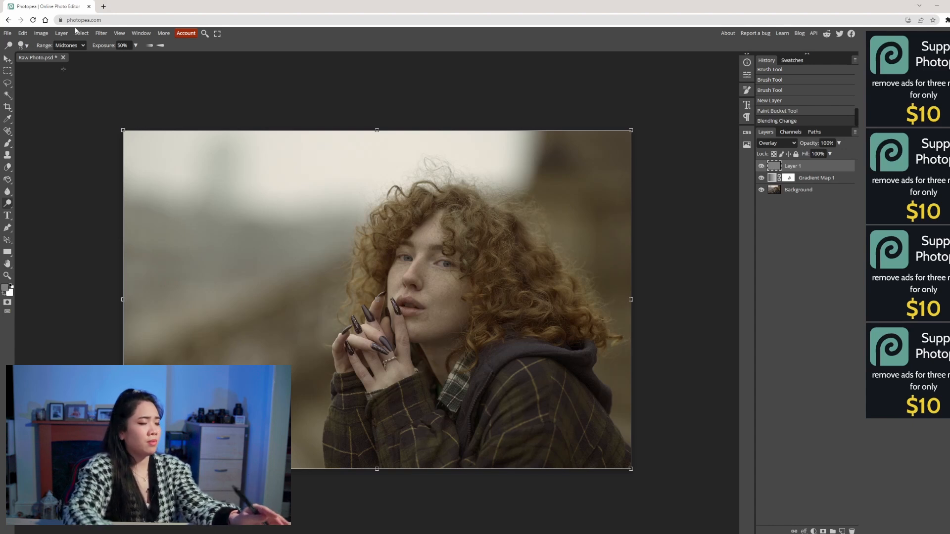
left_click(132, 45)
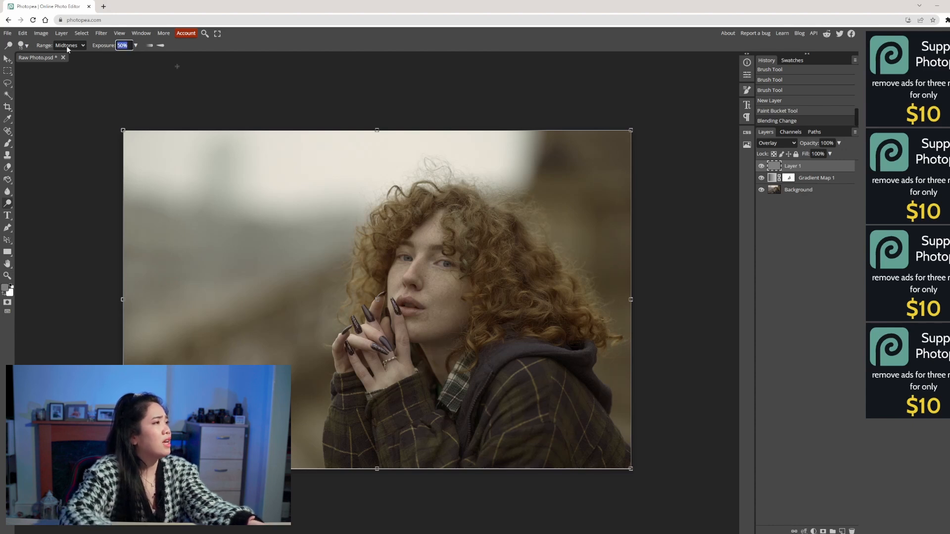
type("10")
key("Return")
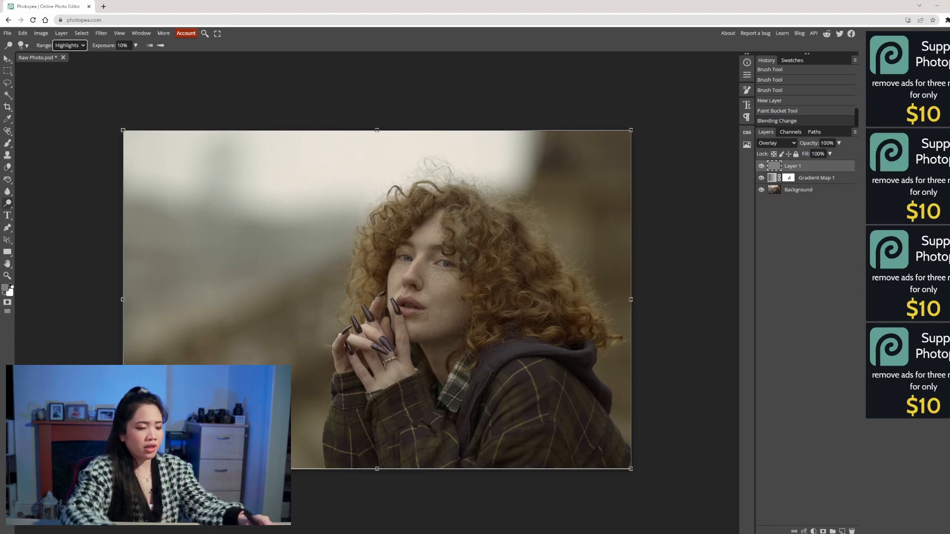
scroll(444, 276, "up", 3)
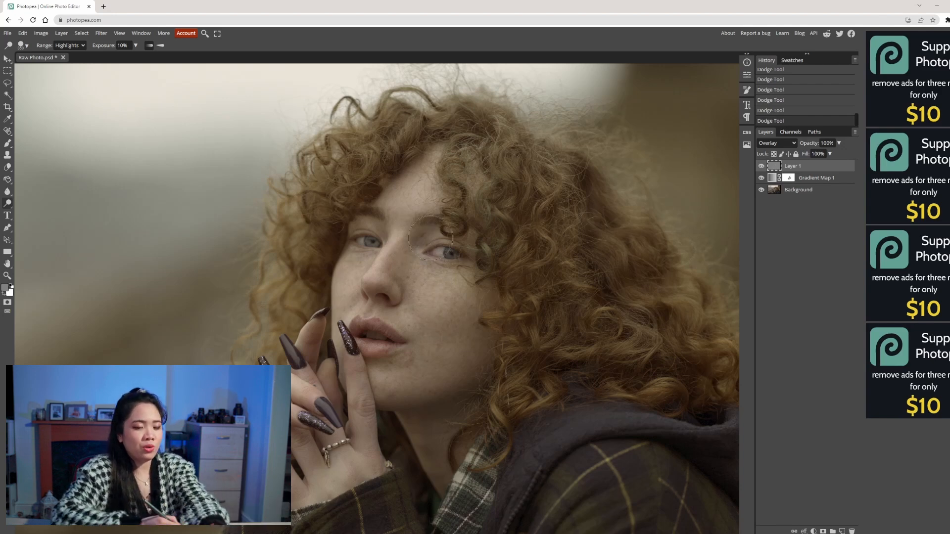
scroll(479, 242, "down", 3)
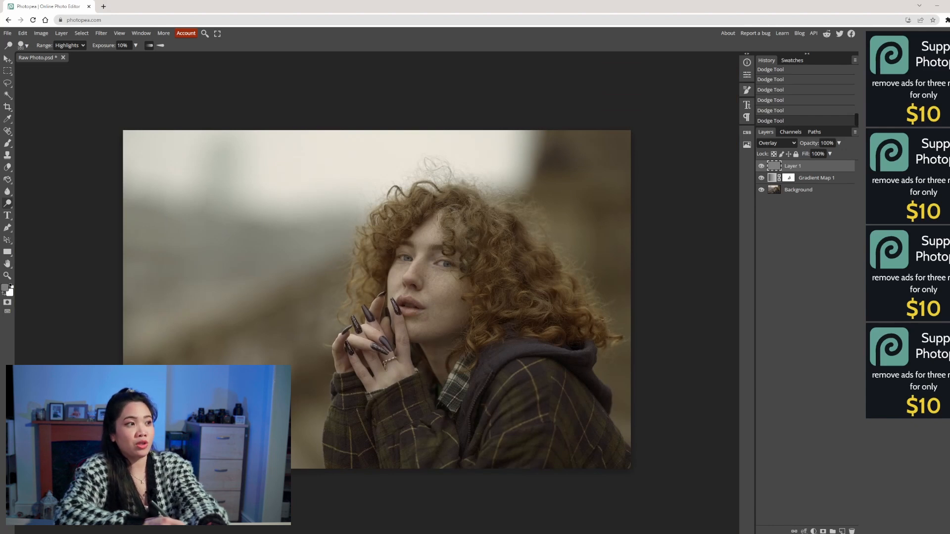
Dodge the highlights in the curly hair with a larger brush and undo the last stroke.
key("bracketright")
left_click_drag(427, 213, 420, 209)
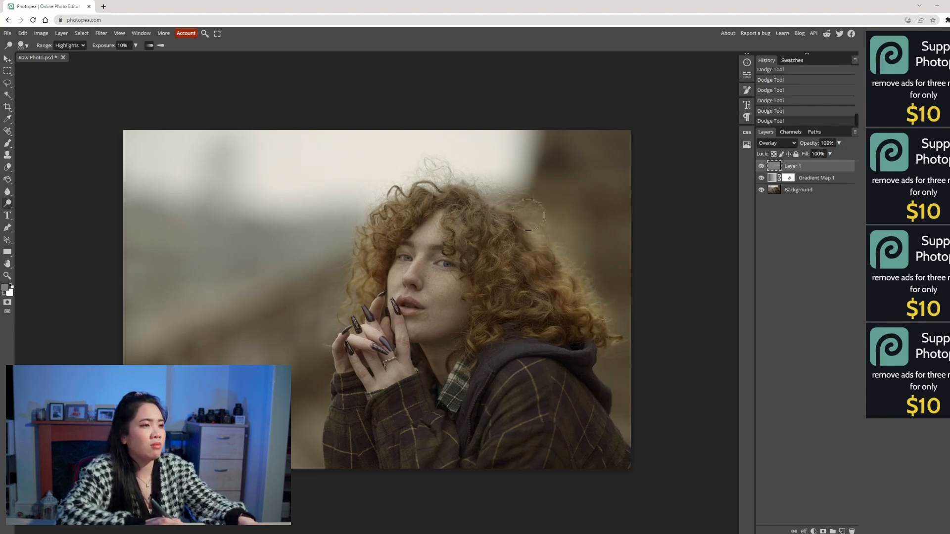
key("ctrl+z")
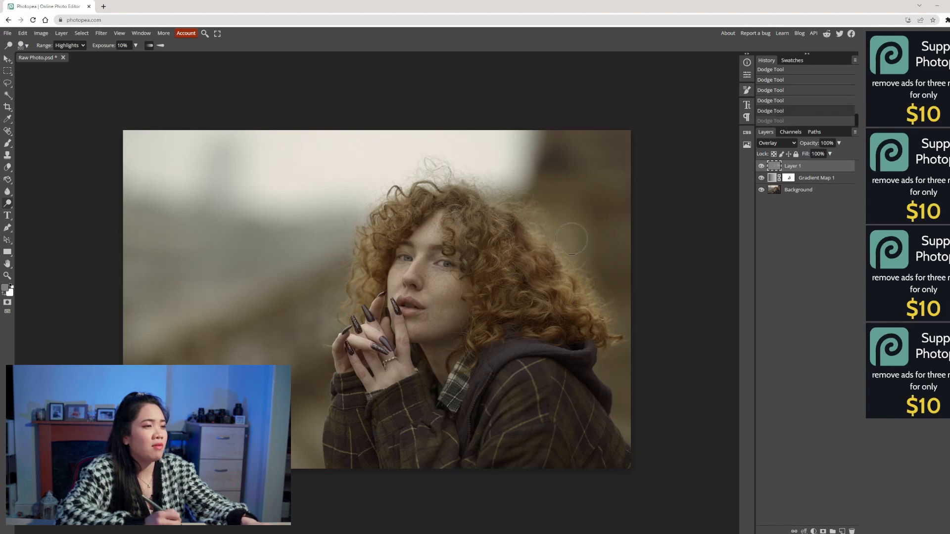
key("ctrl+z")
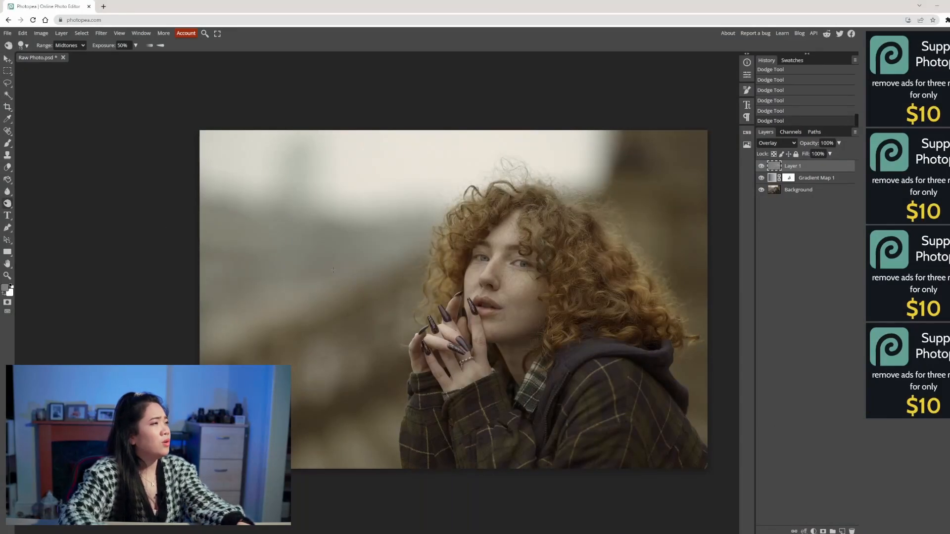
Darken the shaded side of the cheek using the Burn tool with range Shadows and 10% exposure.
left_click(74, 45)
left_click(72, 56)
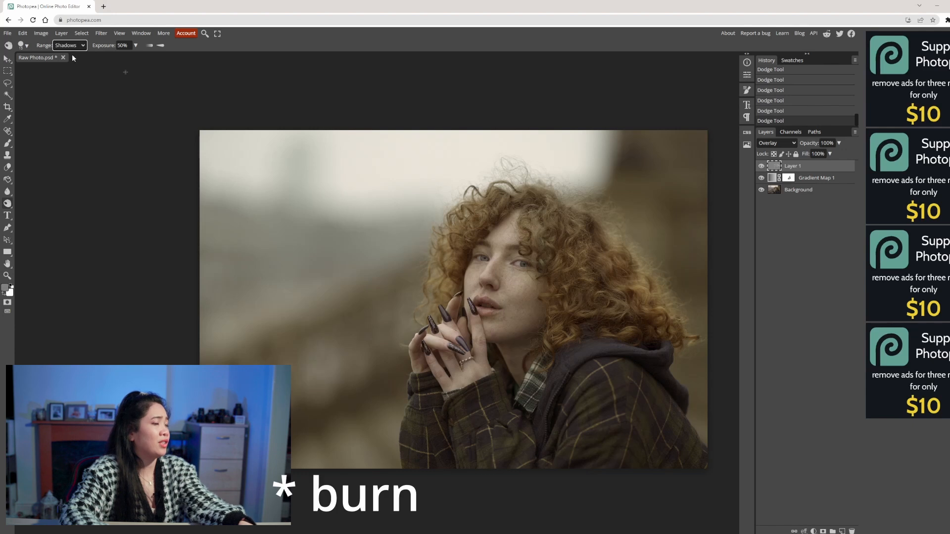
key("Tab")
type("1")
key("Return")
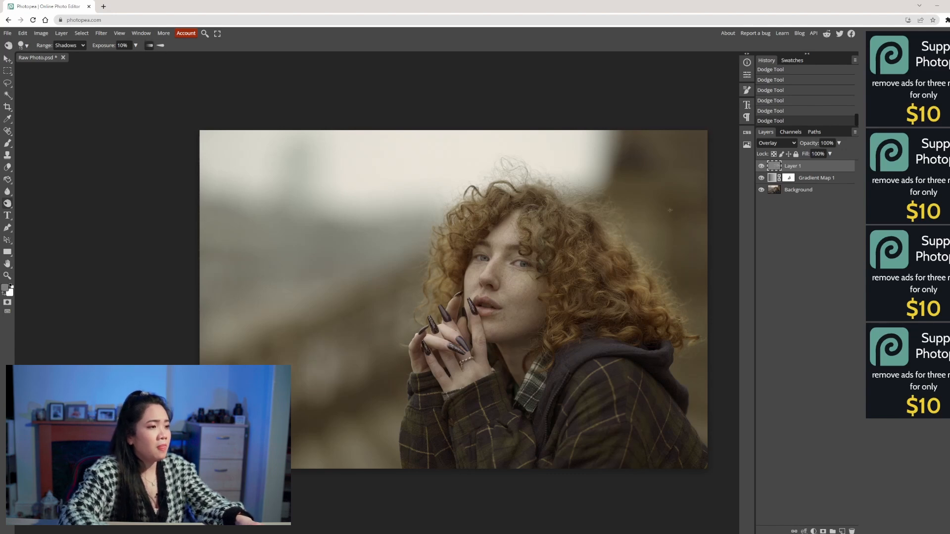
scroll(545, 252, "up", 5)
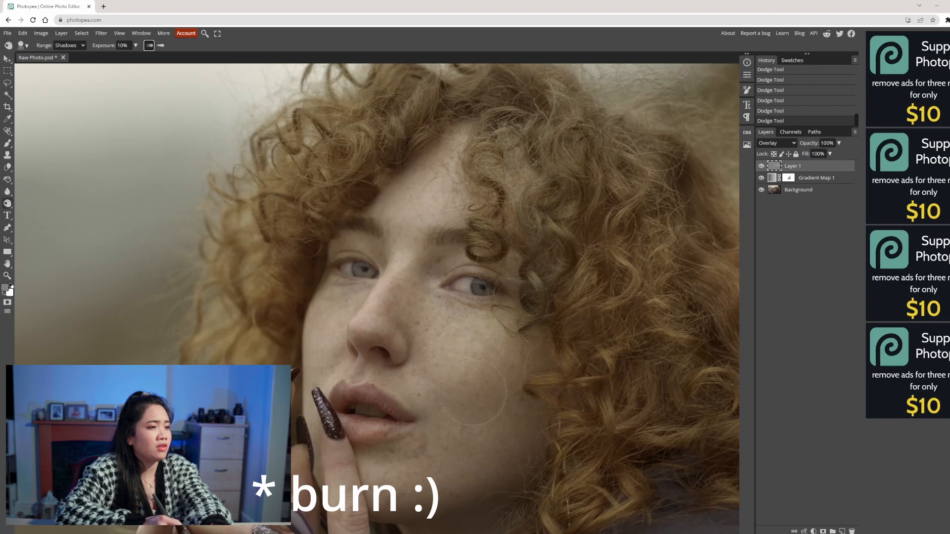
left_click_drag(514, 378, 493, 393)
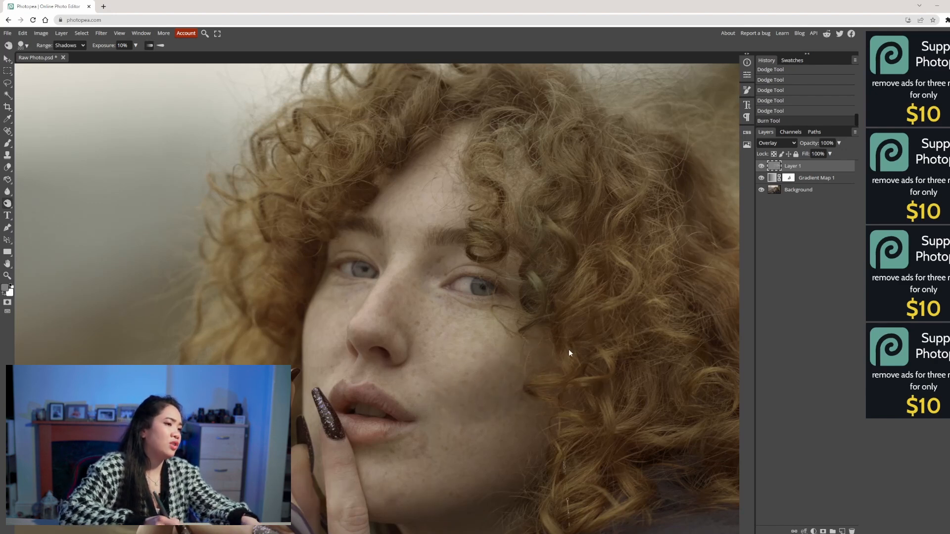
key("ctrl+z")
left_click_drag(519, 400, 526, 374)
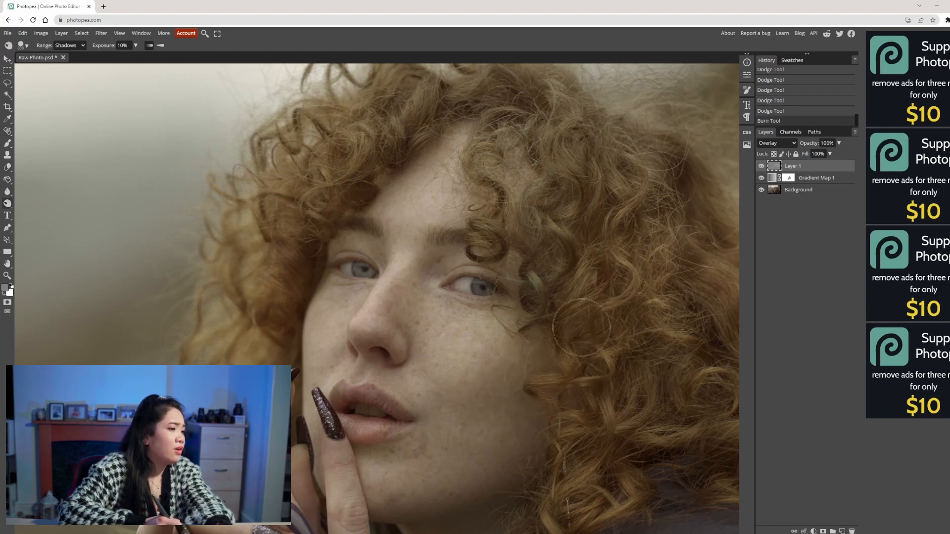
Shrink the burn brush considerably and darken the shadow beneath the lower lip.
key("bracketleft")
key("bracketleft")
key("bracketleft")
key("bracketleft")
key("bracketleft")
key("bracketleft")
key("bracketleft")
key("bracketleft")
key("bracketleft")
key("bracketleft")
mouse_move(394, 423)
left_mouse_down()
mouse_move(409, 421)
mouse_move(364, 450)
mouse_move(391, 449)
left_mouse_up()
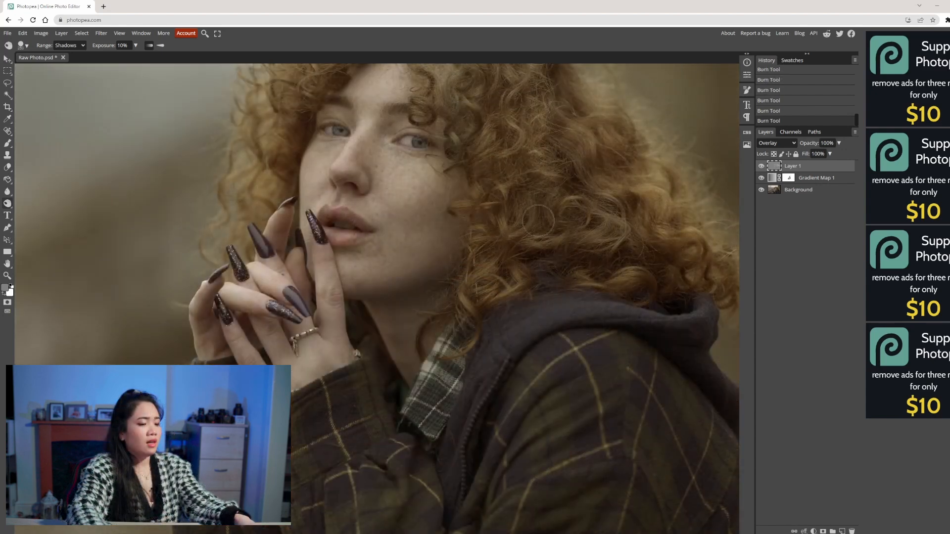
Activate the gradient map layer's mask and ready the Brush tool with black as the foreground color.
left_click_drag(480, 250, 442, 260)
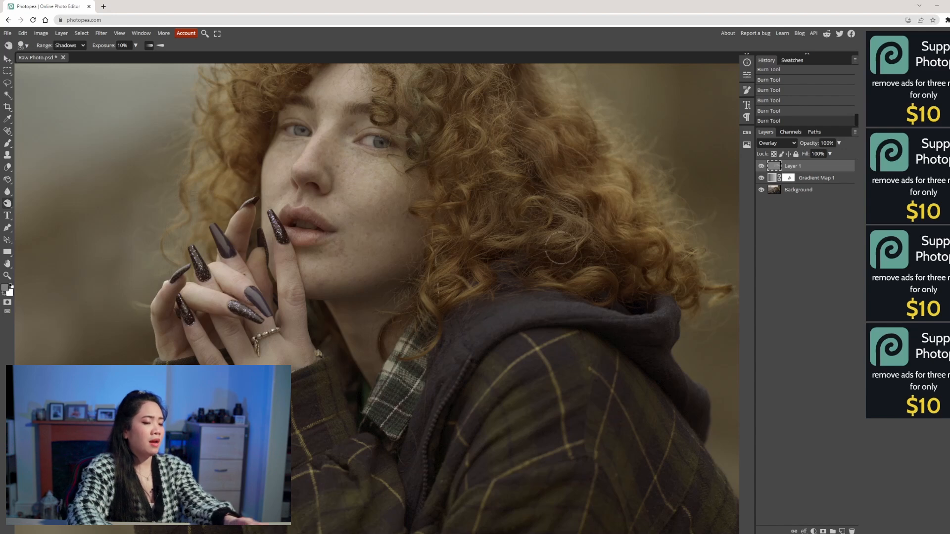
left_click_drag(506, 313, 556, 239)
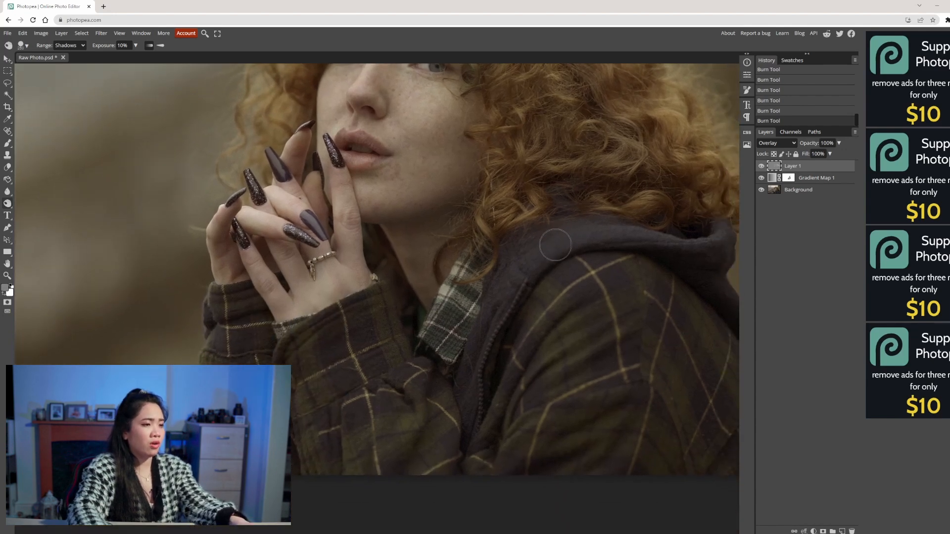
scroll(539, 255, "down", 1)
scroll(539, 254, "up", 4)
scroll(639, 299, "down", 2)
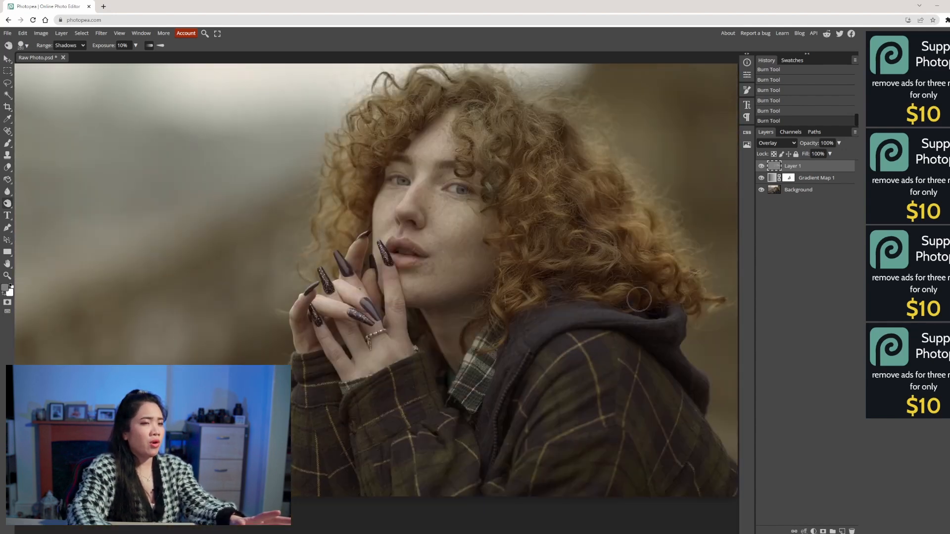
left_click(788, 178)
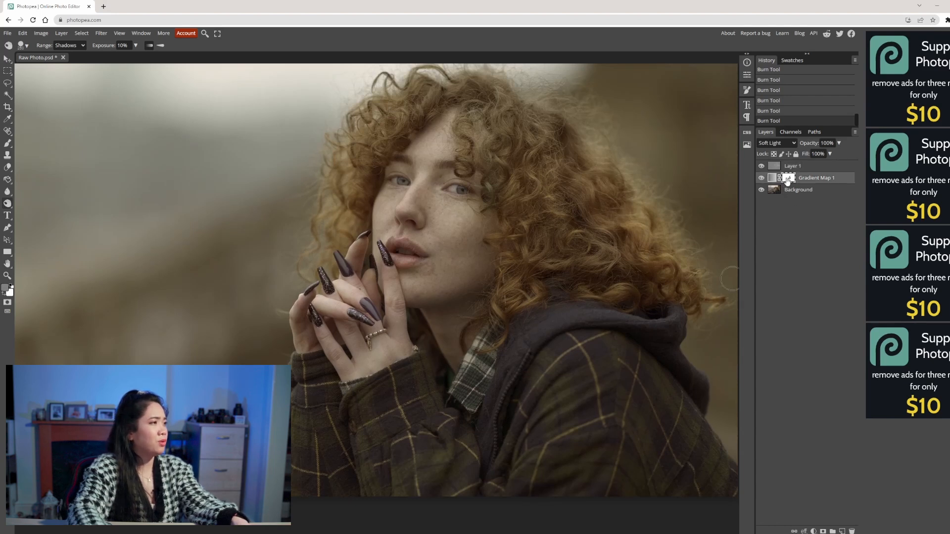
left_click(7, 143)
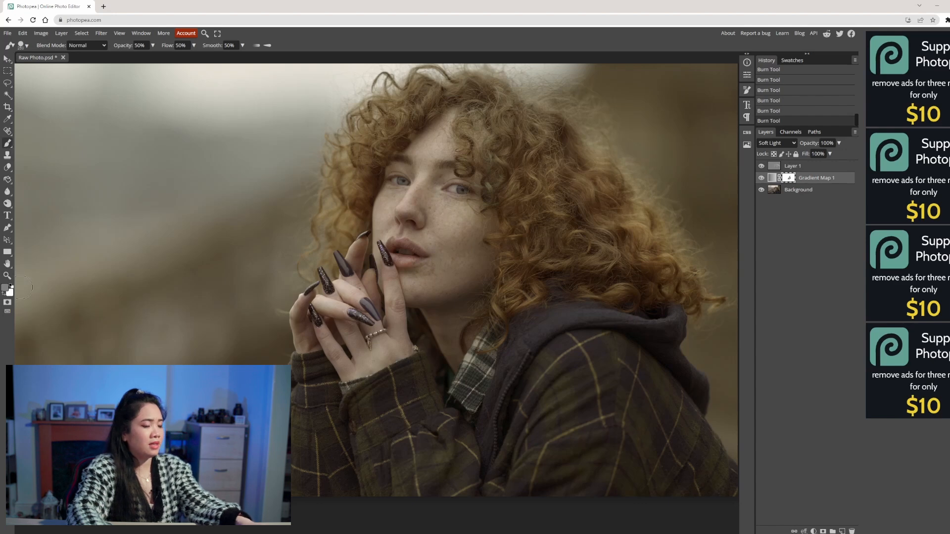
left_click(11, 285)
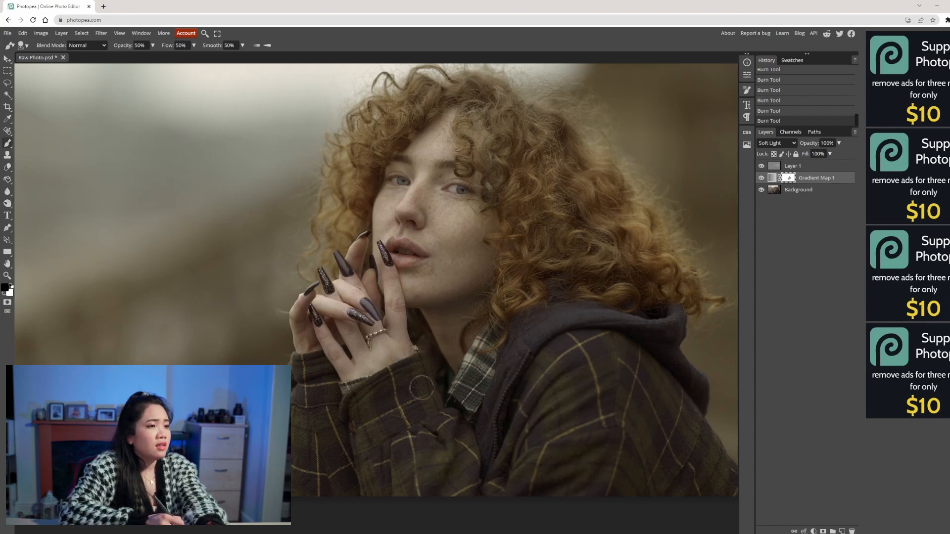
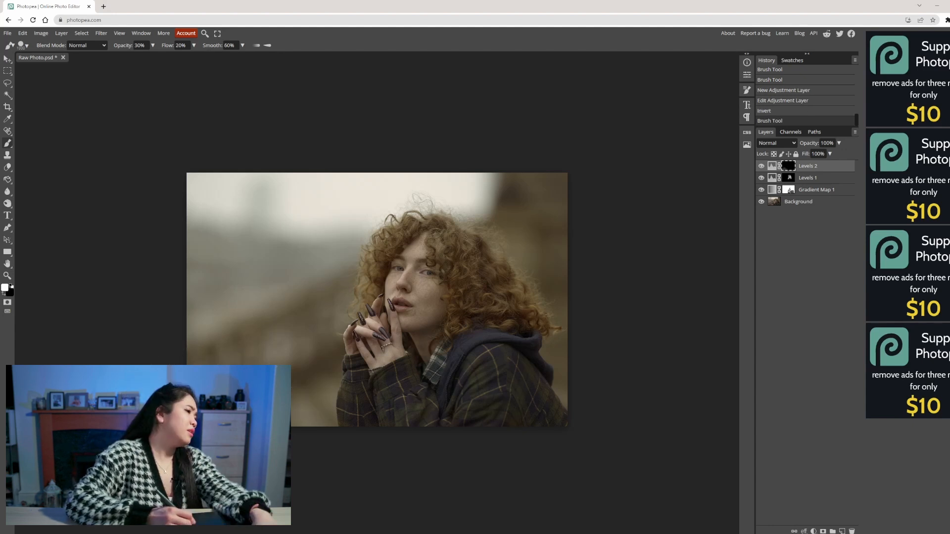
Paint white on the Levels 2 mask over the dark background beside and above the subject's hair.
key("ctrl+plus")
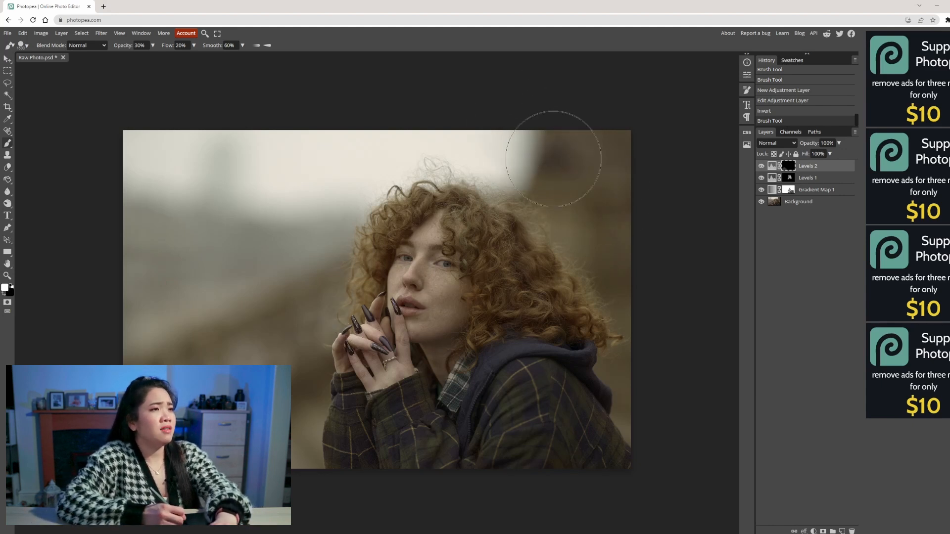
mouse_move(560, 147)
left_mouse_down()
mouse_move(598, 165)
mouse_move(577, 170)
left_mouse_up()
mouse_move(654, 321)
left_mouse_down()
mouse_move(568, 139)
mouse_move(553, 129)
left_mouse_up()
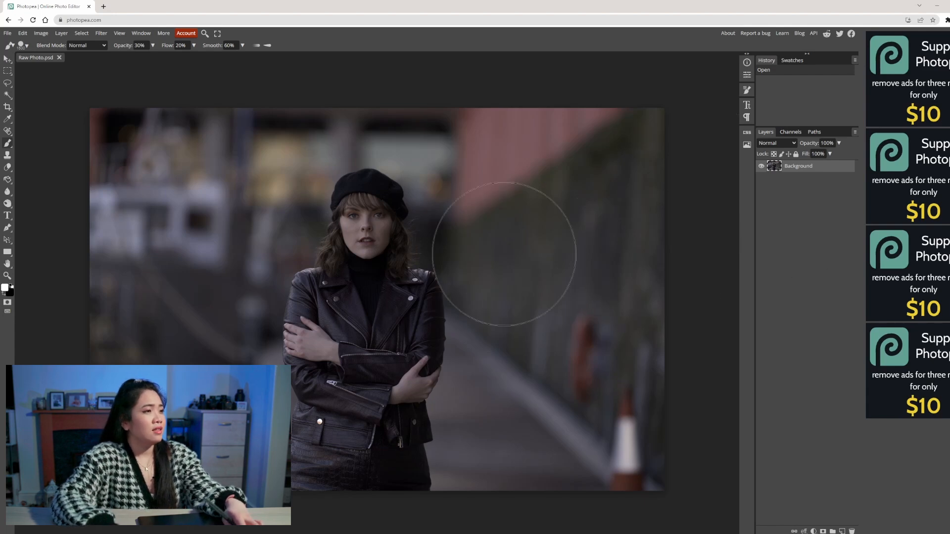
Duplicate the background photo layer twice.
scroll(335, 226, "up", 3)
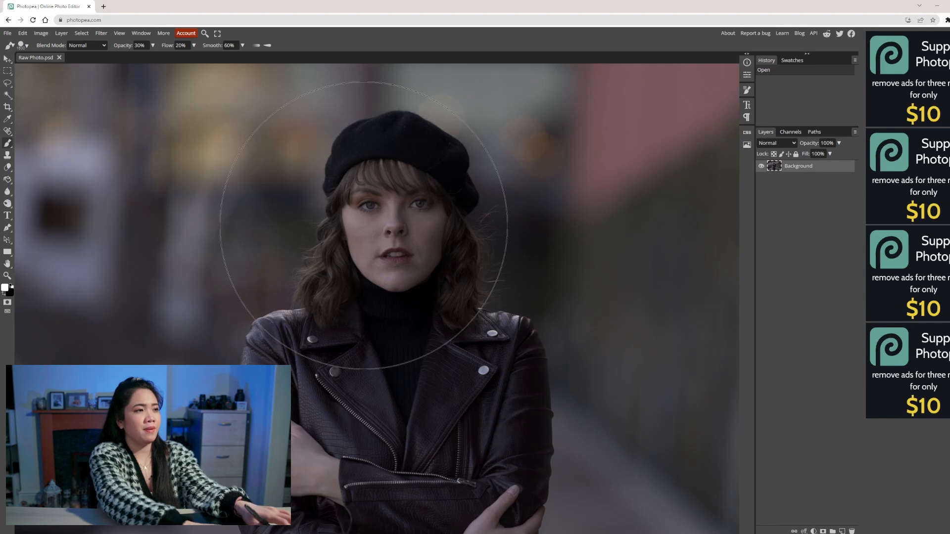
key("ctrl+j")
key("ctrl+j")
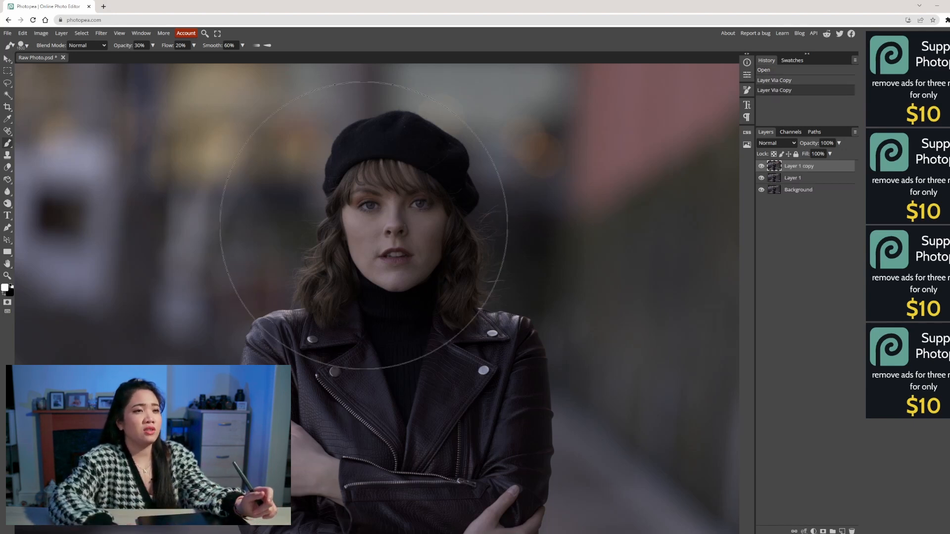
Rename the lower duplicate layer "Low F" and the upper duplicate "High".
left_click(802, 180)
double_click(800, 180)
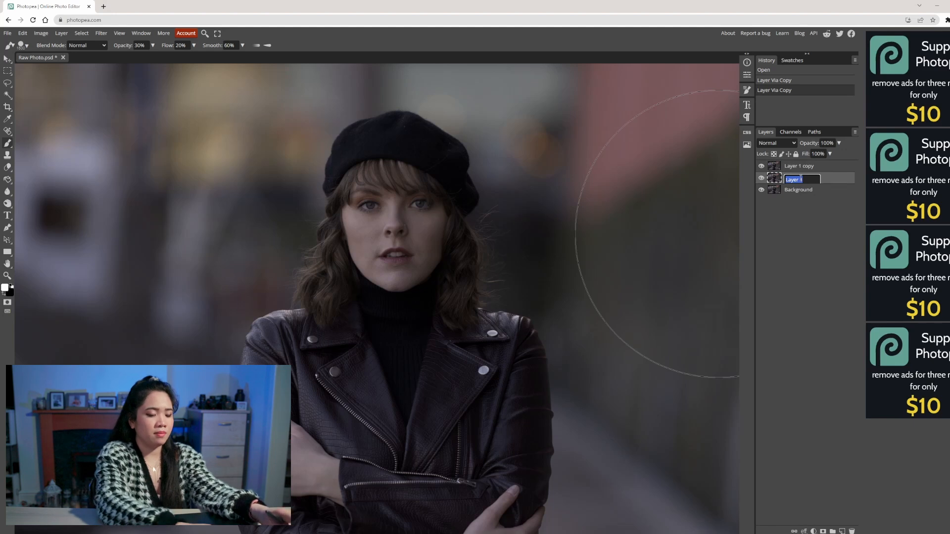
type("Low F")
key("Return")
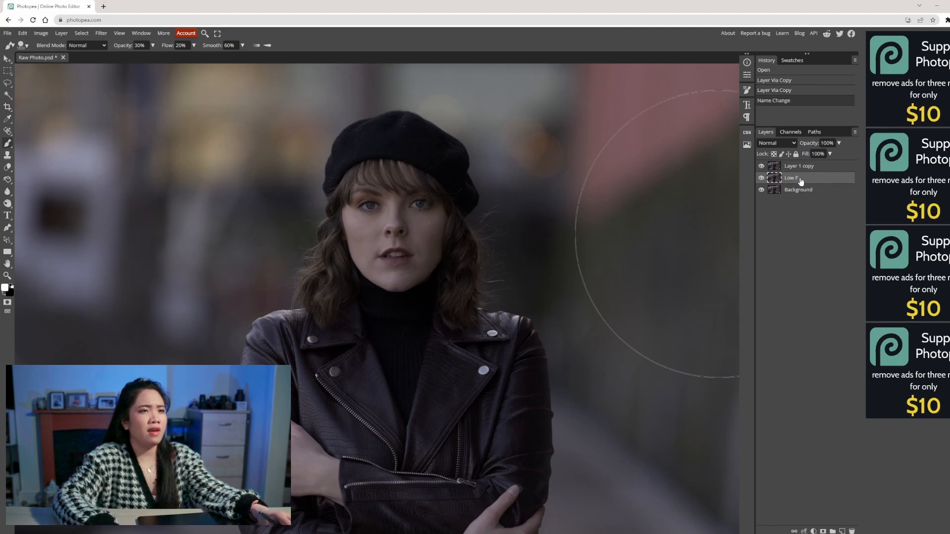
double_click(798, 167)
type("High")
key("Return")
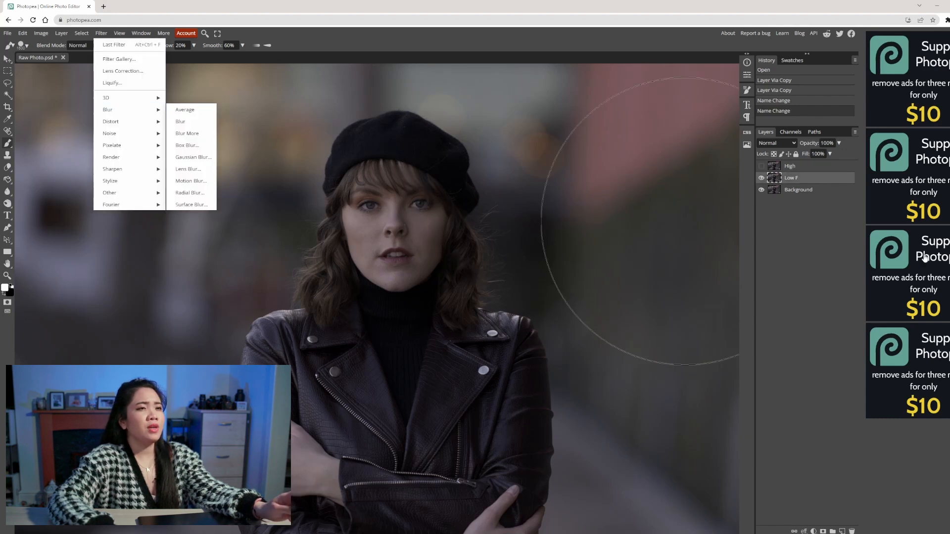
Blur the Low F layer with a Gaussian Blur of 1.9 px radius.
left_click(813, 245)
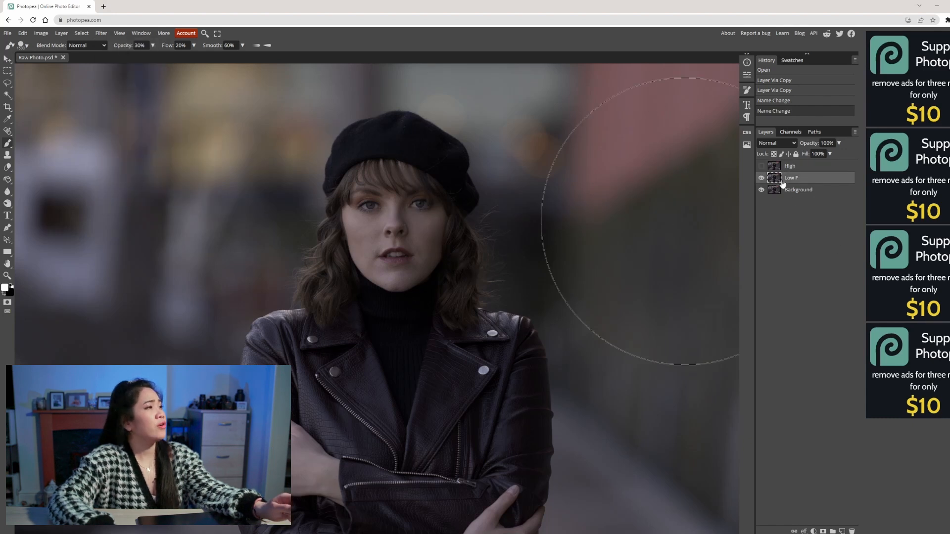
left_click(101, 34)
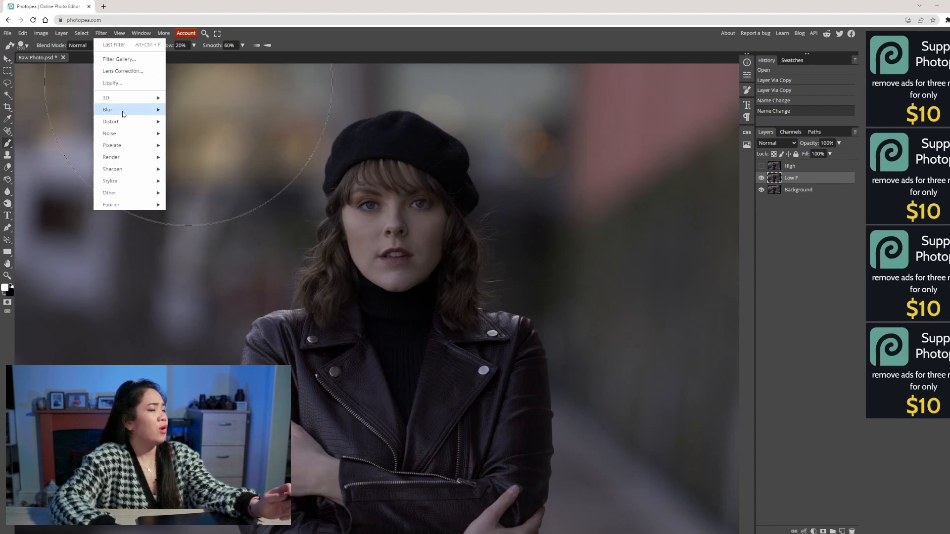
mouse_move(123, 115)
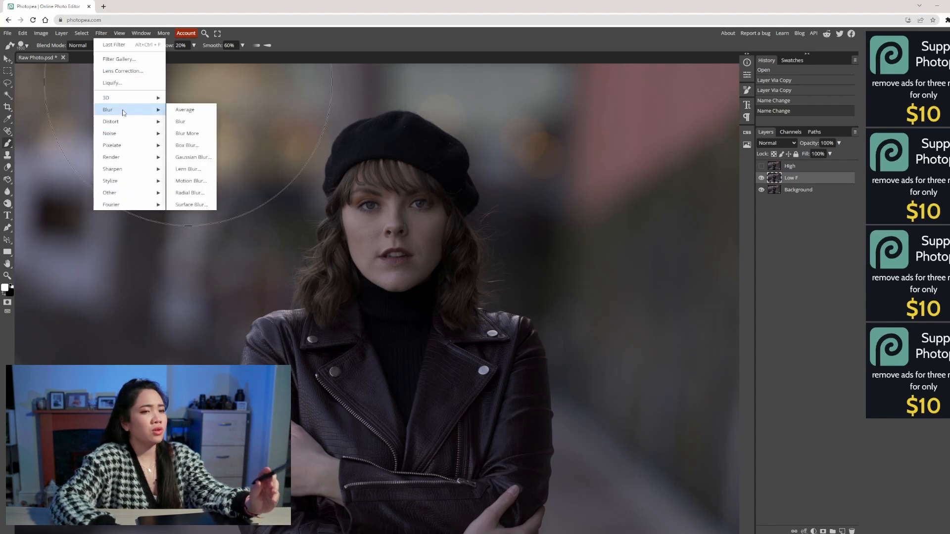
left_click(202, 157)
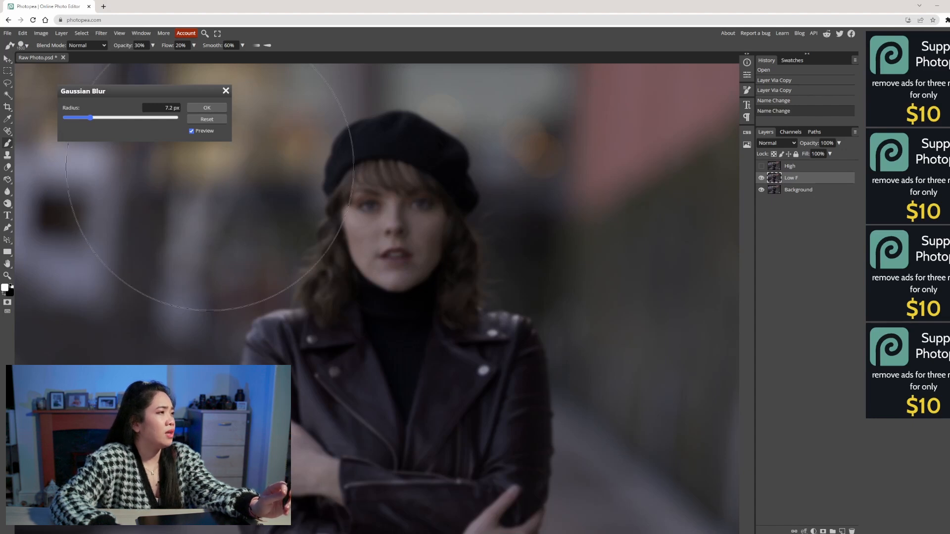
left_click_drag(89, 121, 87, 120)
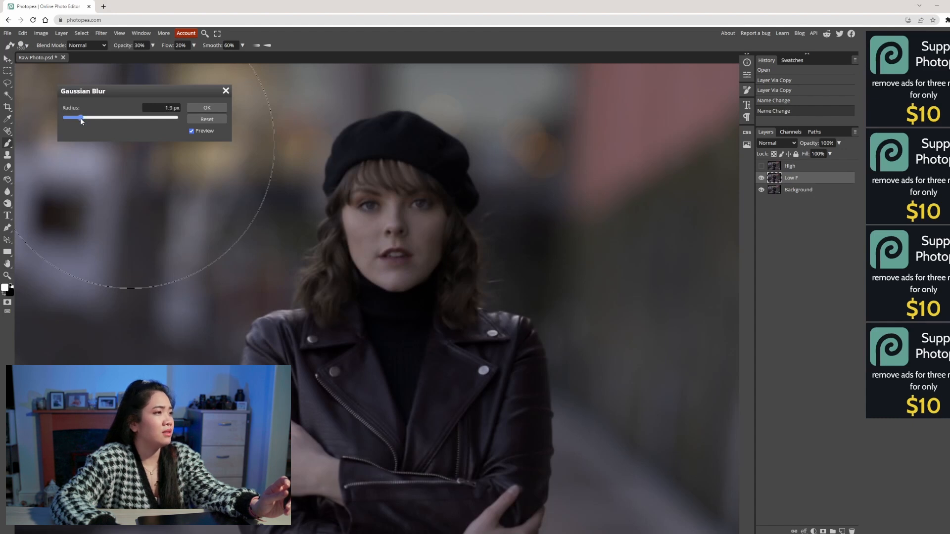
left_click(207, 108)
Show the High layer, apply the Low F image to it with Subtract, scale 2 and offset 128, and set its blend mode to Linear Light.
left_click(811, 168)
left_click(760, 166)
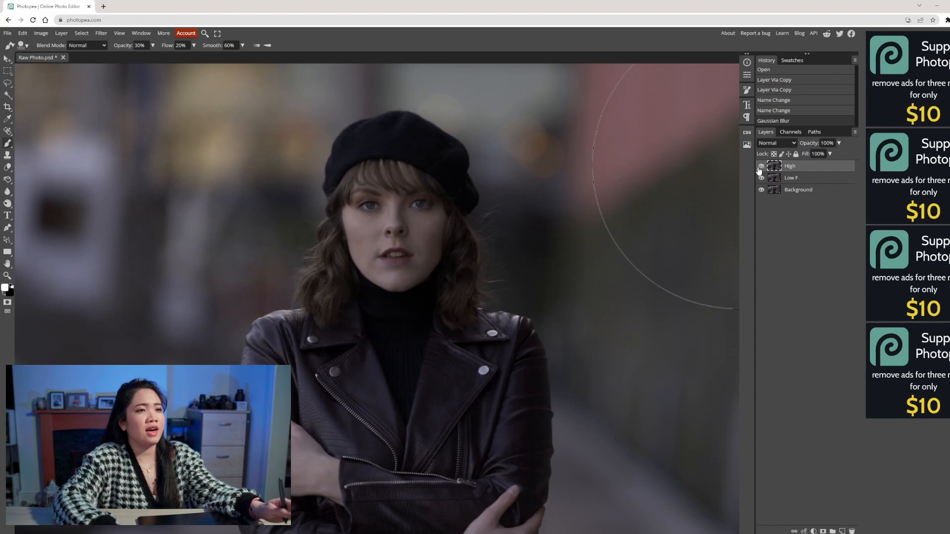
left_click(37, 34)
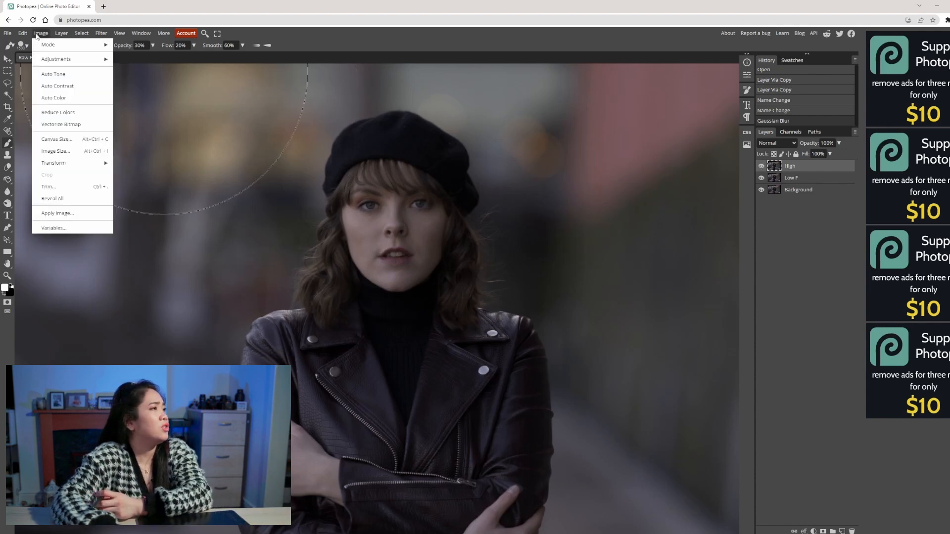
left_click(67, 213)
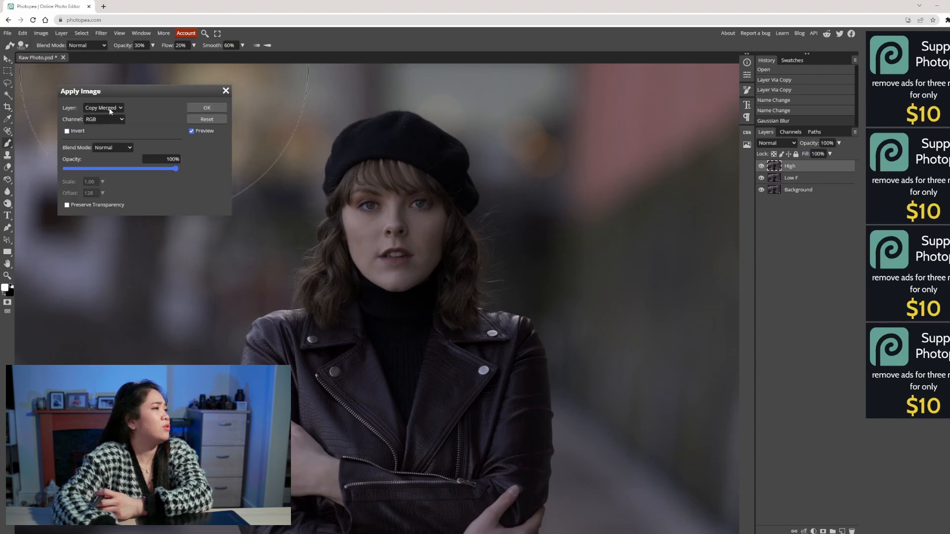
left_click(107, 132)
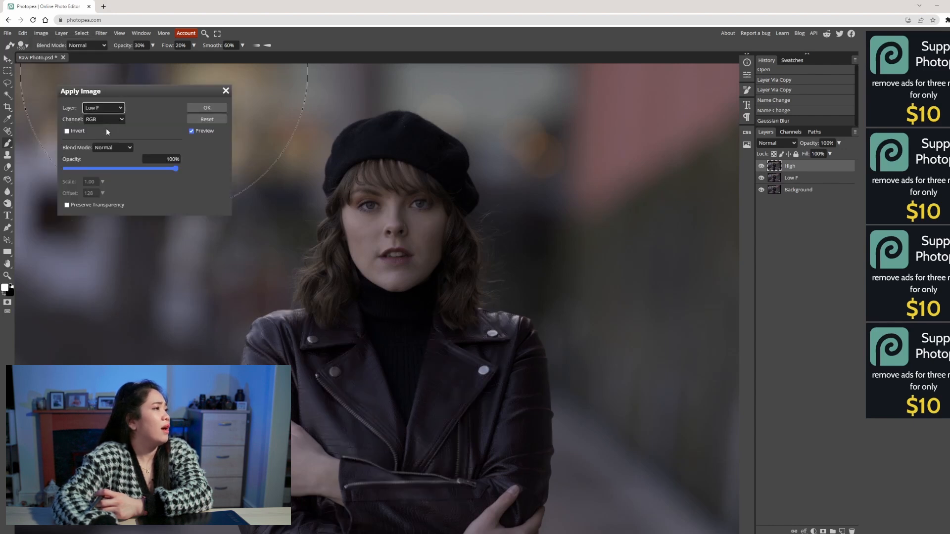
left_click(123, 150)
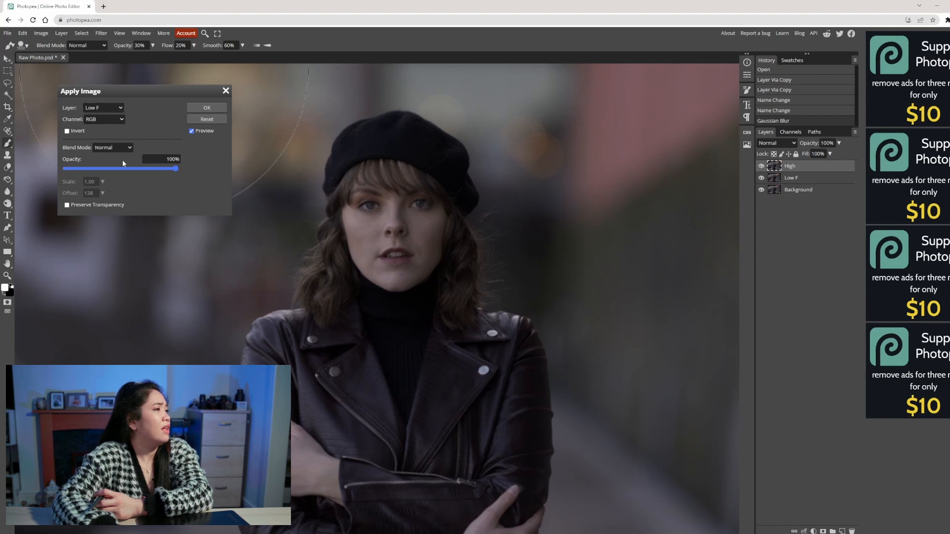
left_click(123, 282)
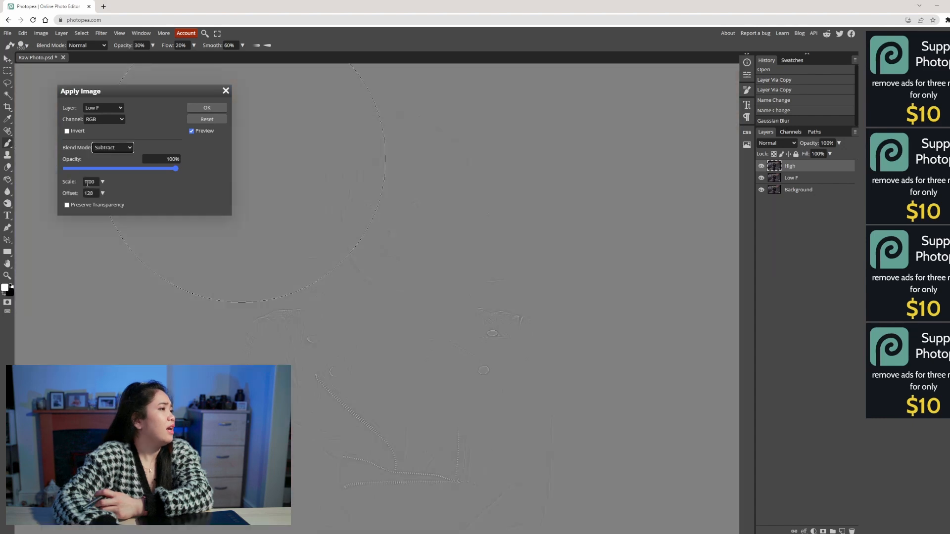
key("Up")
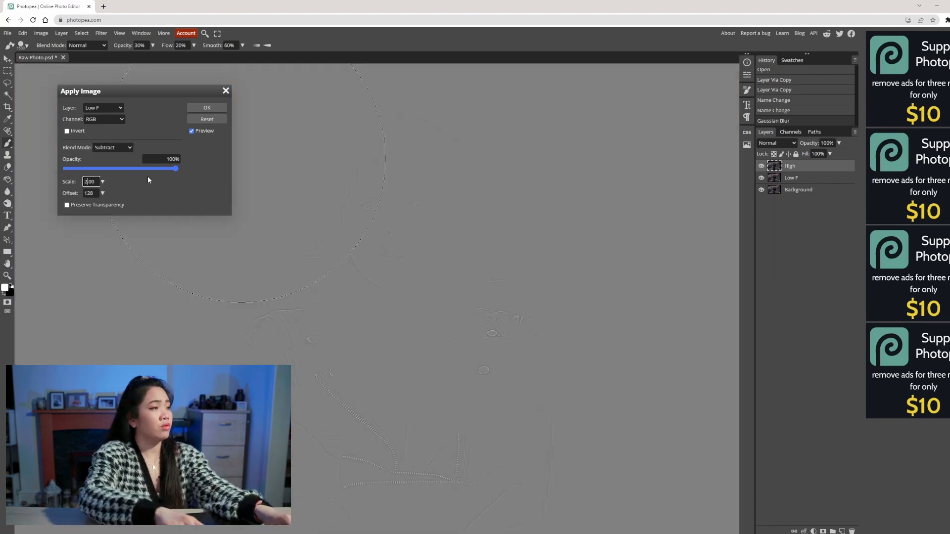
key("Return")
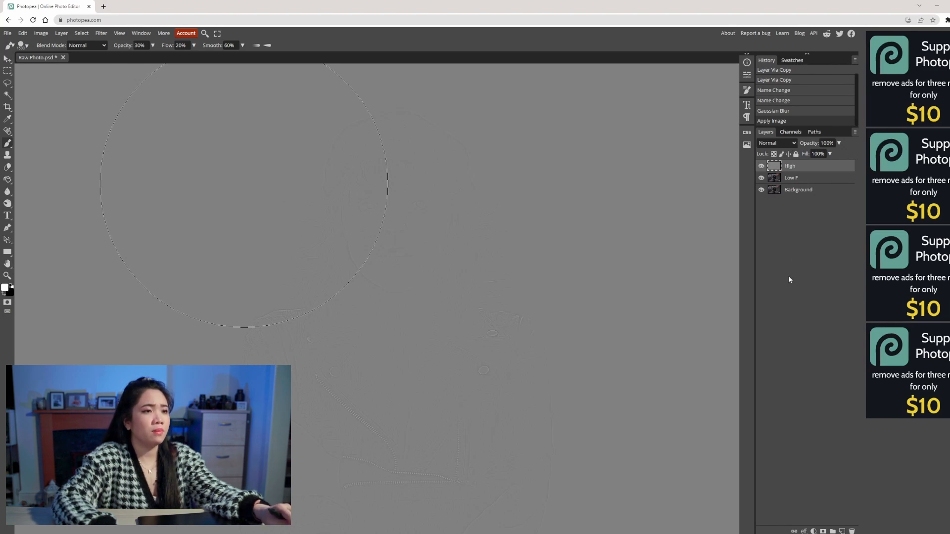
left_click(780, 288)
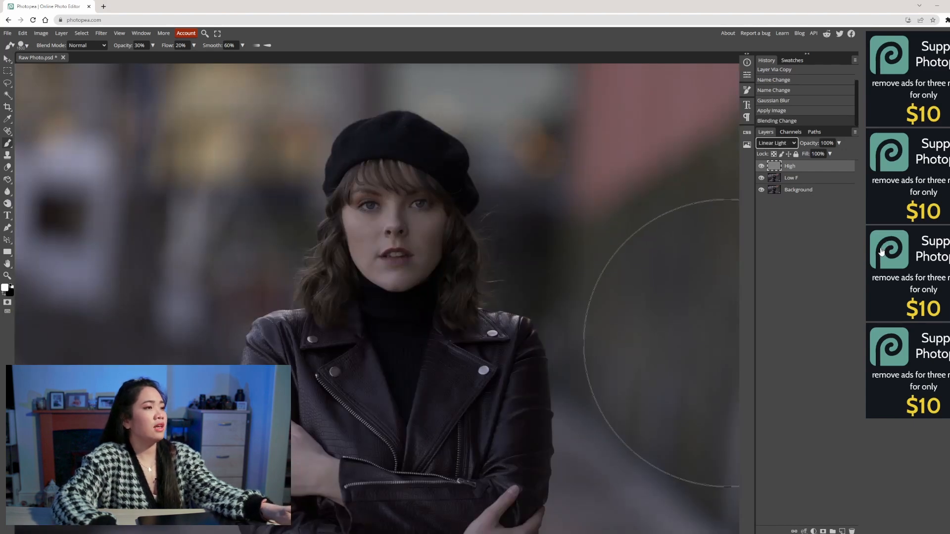
On the Low F layer, lasso the cheek area below the eye with 30 px feather and apply a 10 px Gaussian Blur.
left_click(823, 181)
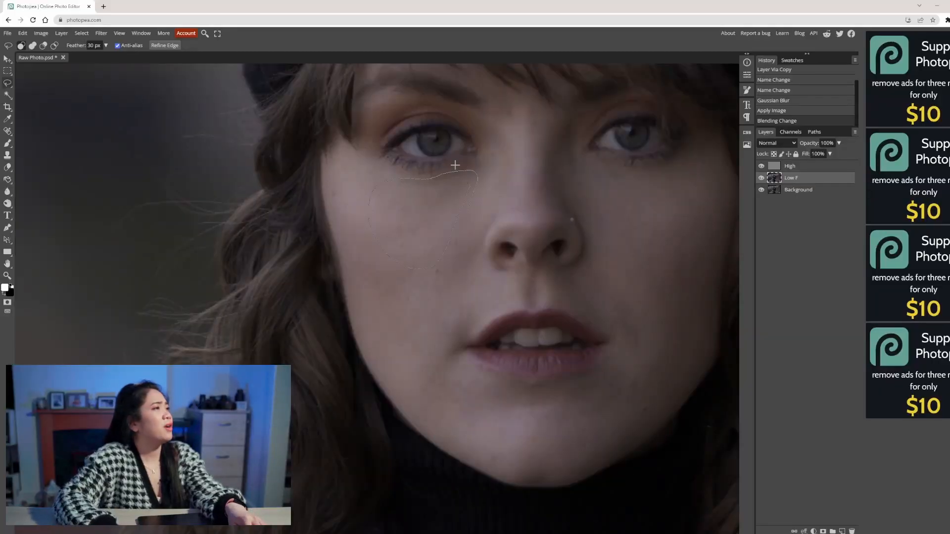
left_click_drag(454, 165, 454, 164)
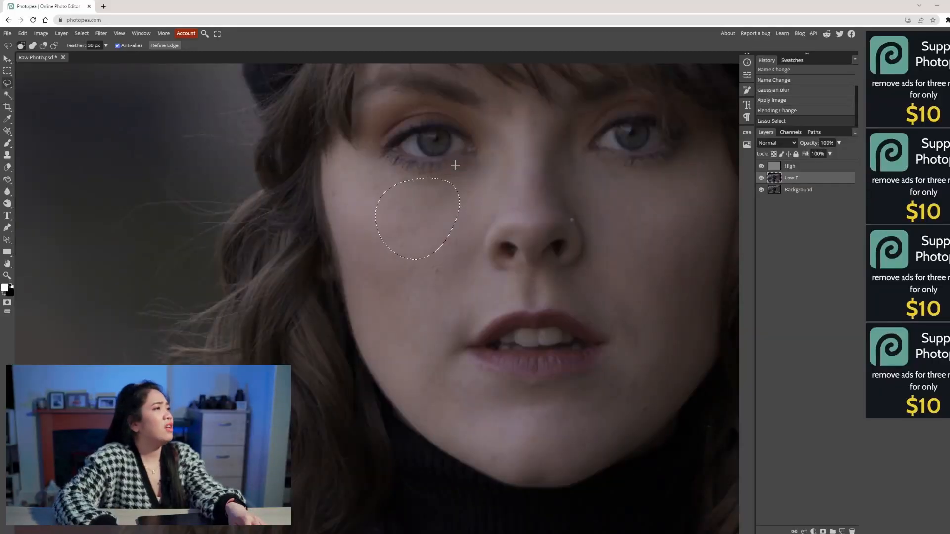
left_click(101, 33)
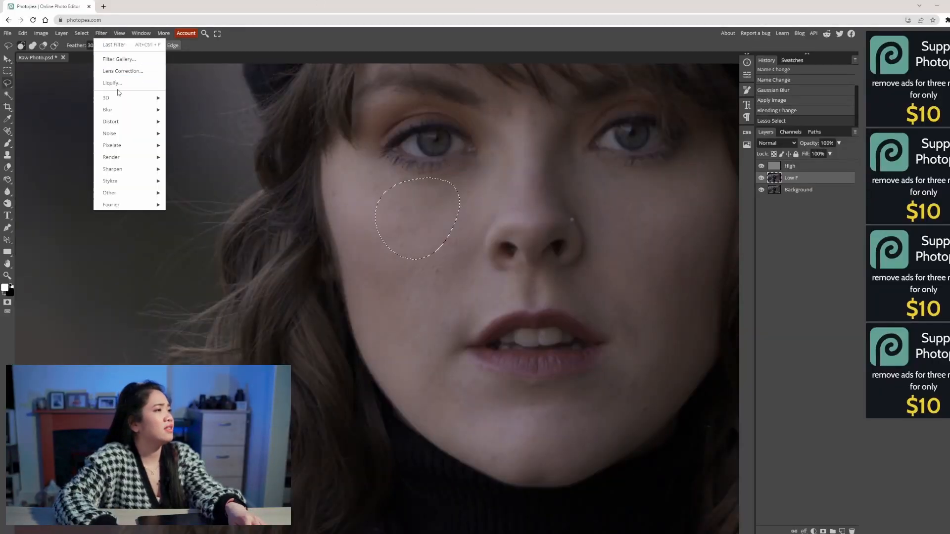
mouse_move(124, 110)
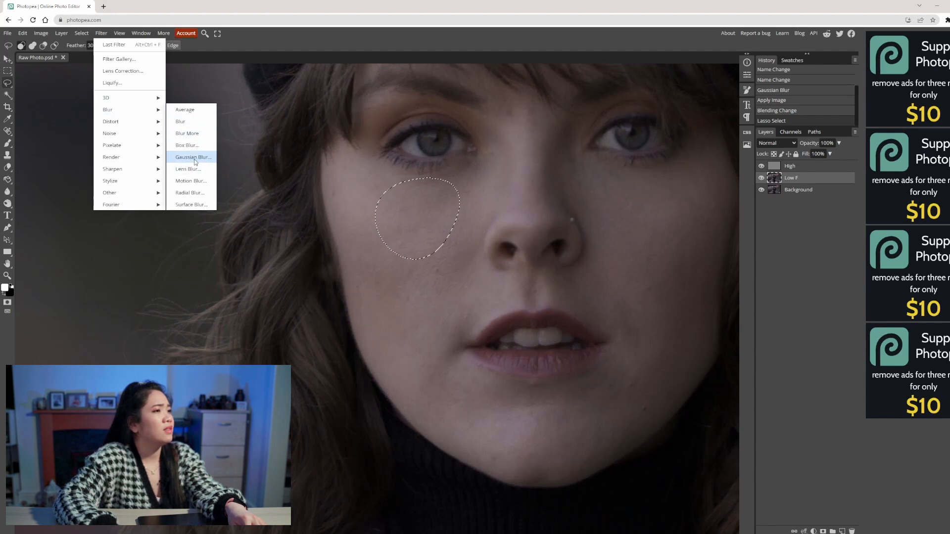
left_click(193, 157)
mouse_move(90, 118)
left_mouse_down()
mouse_move(135, 121)
mouse_move(87, 121)
left_mouse_up()
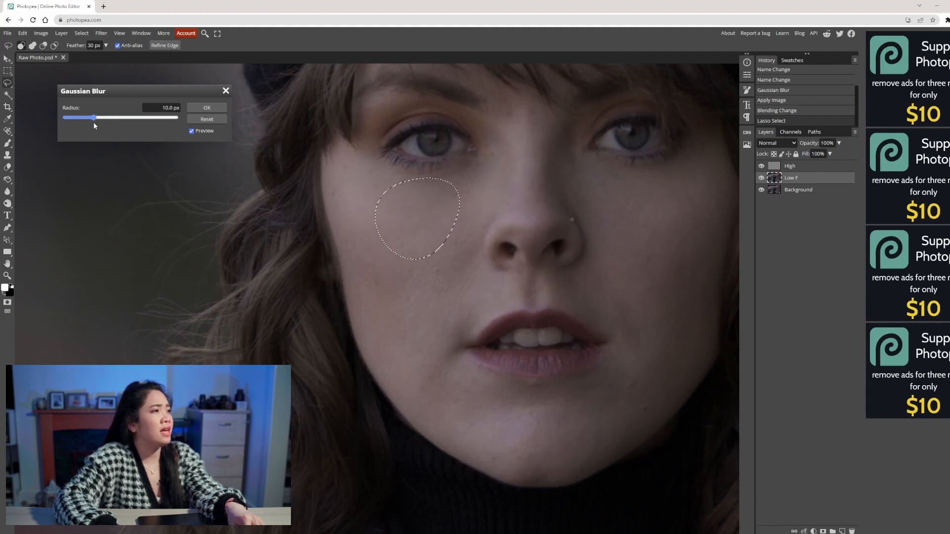
left_click(221, 107)
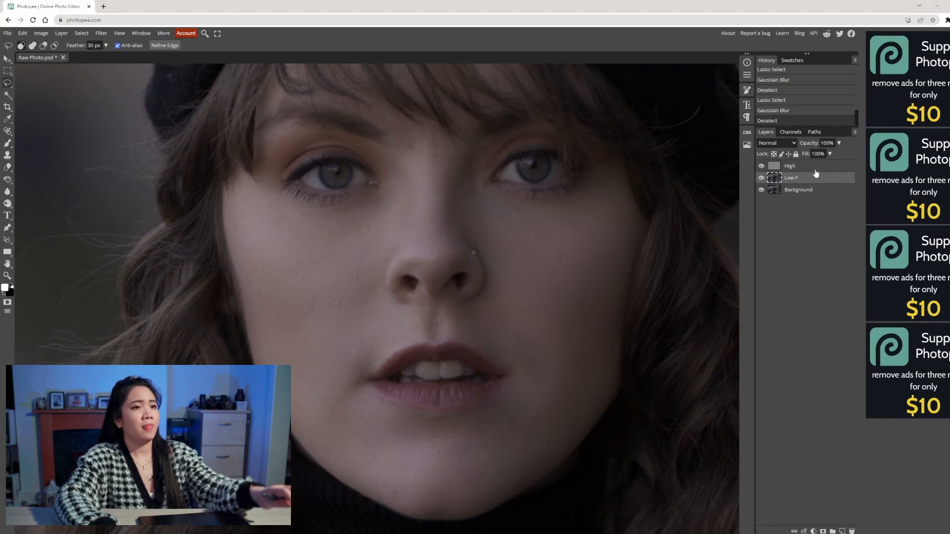
Group the High and Low F layers together.
left_click(815, 170, "shift")
key("ctrl+g")
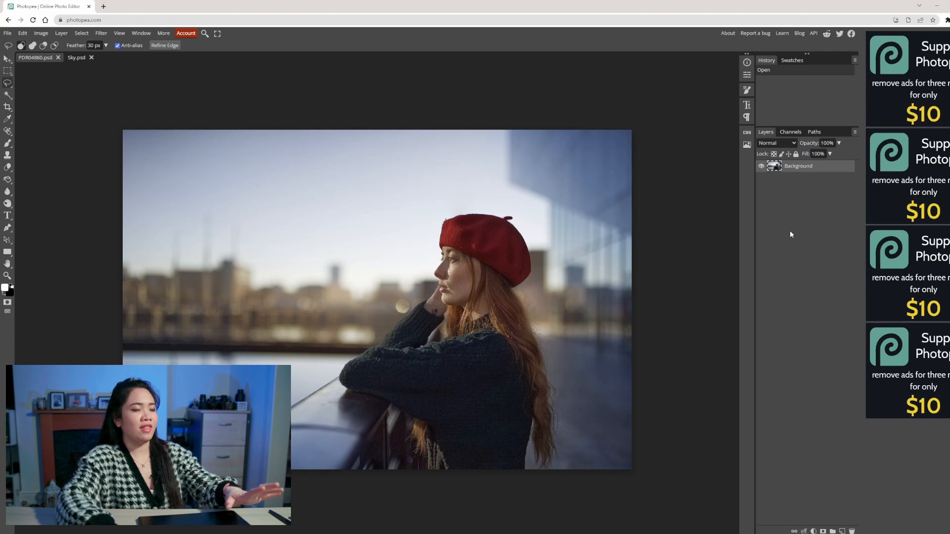
Duplicate the red-beret photo's background layer and select the woman, railing and city skyline with Quick Selection.
key("ctrl+j")
right_click(10, 99)
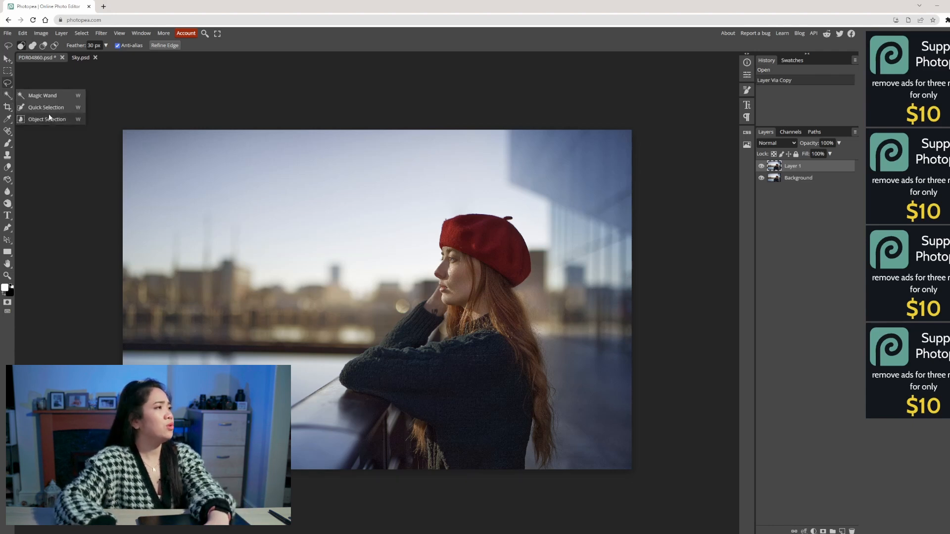
left_click(39, 106)
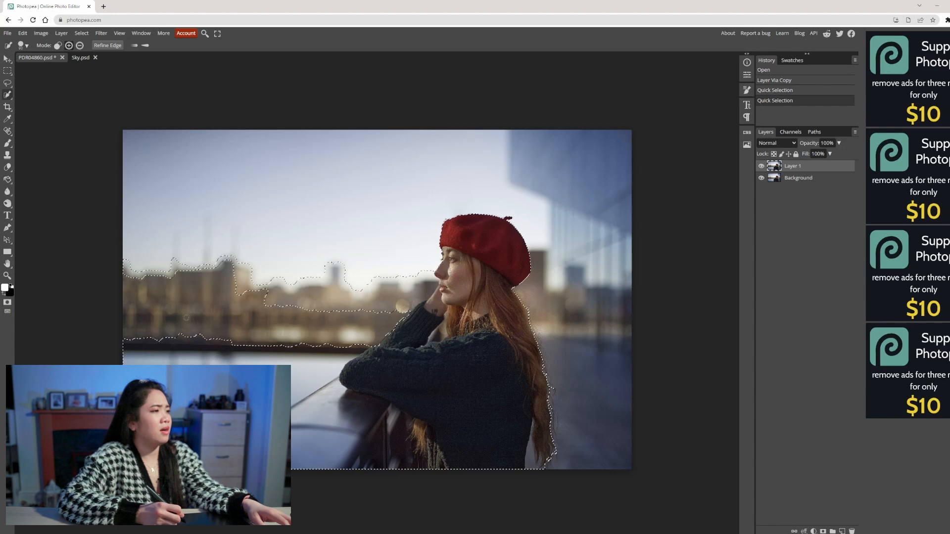
left_click_drag(186, 318, 236, 327)
Refine the selection's edge along the skyline with a smaller brush, output it to a new layer, and make the original layers visible again.
left_click(107, 45)
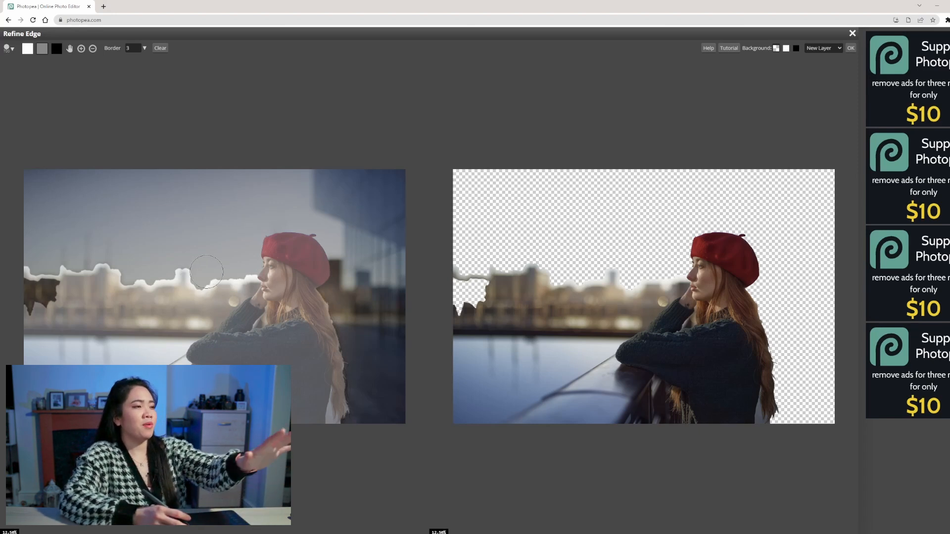
key("bracketleft")
key("bracketleft")
key("bracketleft")
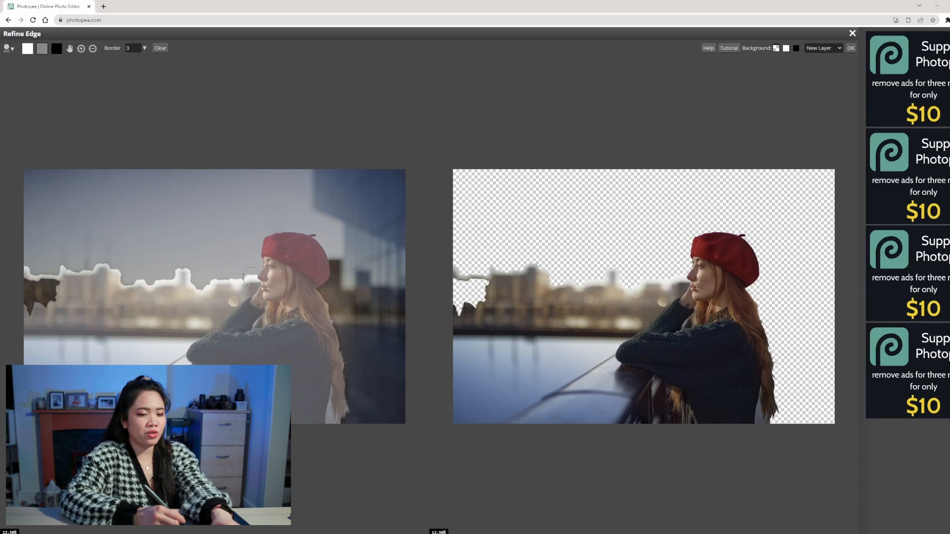
mouse_move(252, 277)
left_mouse_down()
mouse_move(196, 288)
mouse_move(183, 261)
mouse_move(175, 279)
mouse_move(145, 279)
left_mouse_up()
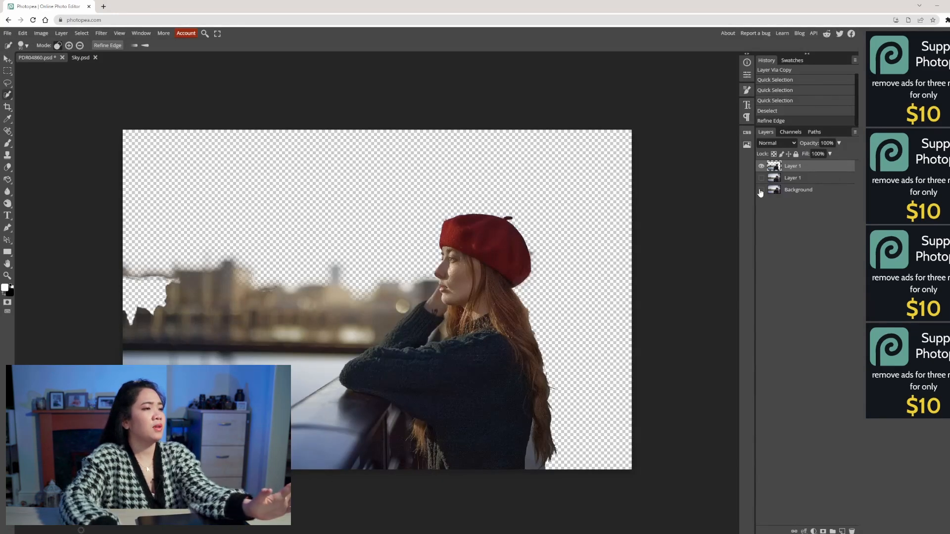
left_click(761, 190)
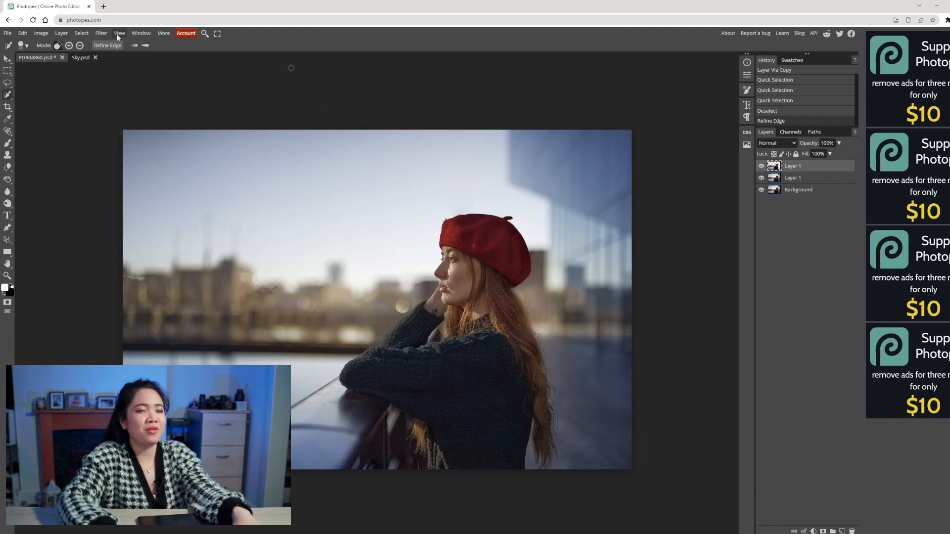
Bring the image from Sky.psd in beneath the cutout layer, then scale and move it to cover the original sky.
left_click(76, 58)
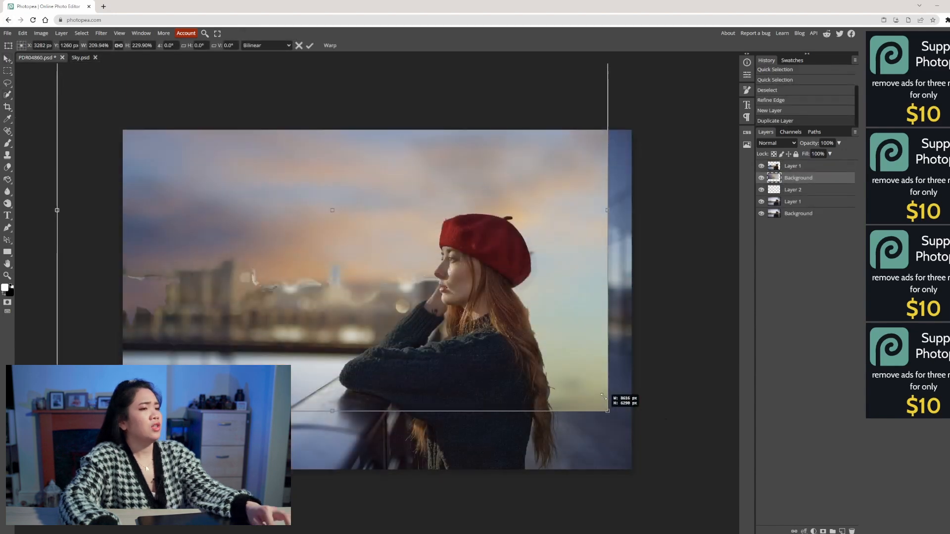
left_click_drag(607, 399, 599, 388)
left_click_drag(502, 191, 550, 217)
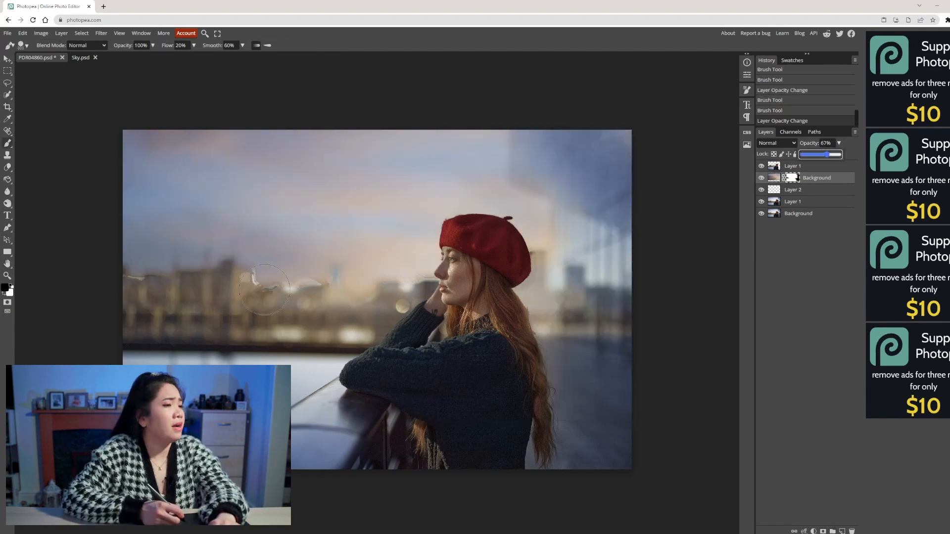
Paint black on the sky layer's mask along the city skyline to blend the new sky into the buildings.
mouse_move(232, 286)
left_mouse_down()
mouse_move(116, 293)
mouse_move(118, 284)
mouse_move(134, 298)
left_mouse_up()
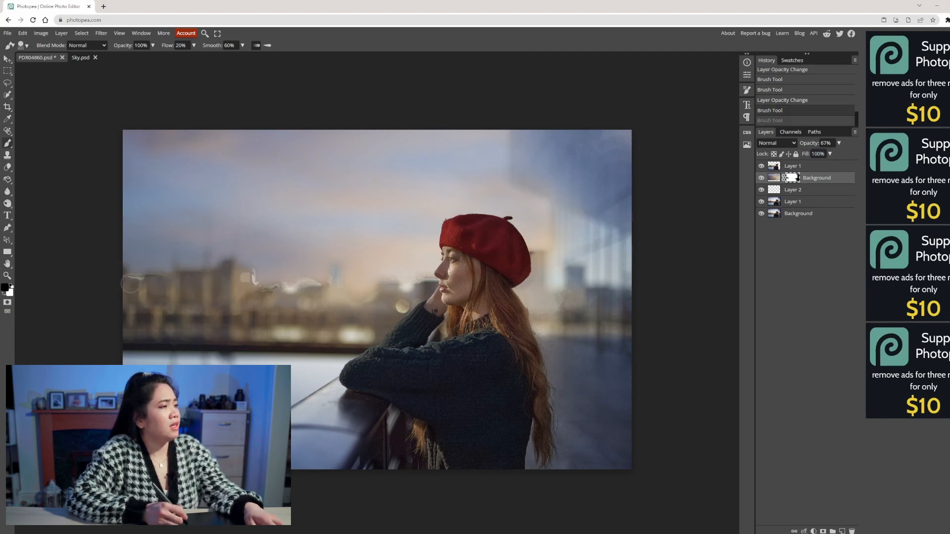
key("ctrl+shift+z")
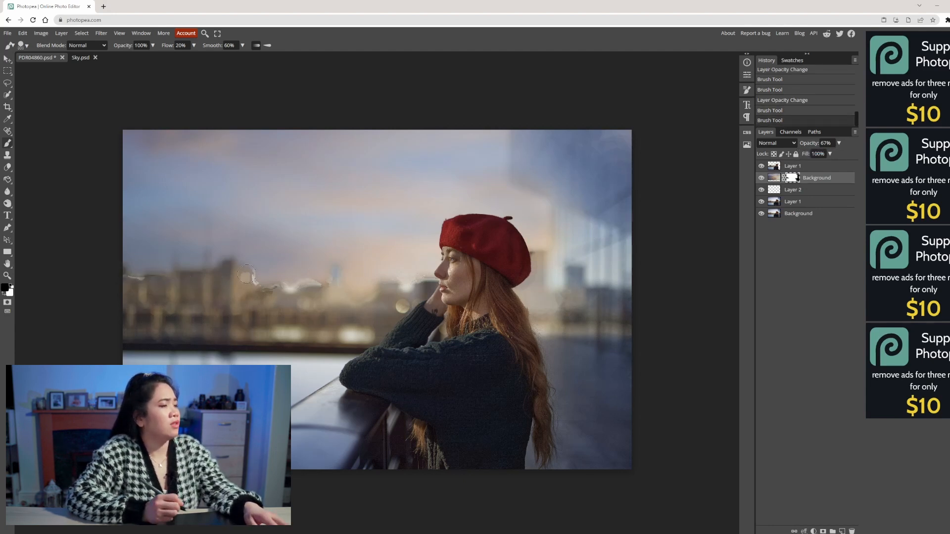
mouse_move(243, 274)
left_mouse_down()
mouse_move(286, 292)
mouse_move(342, 265)
left_mouse_up()
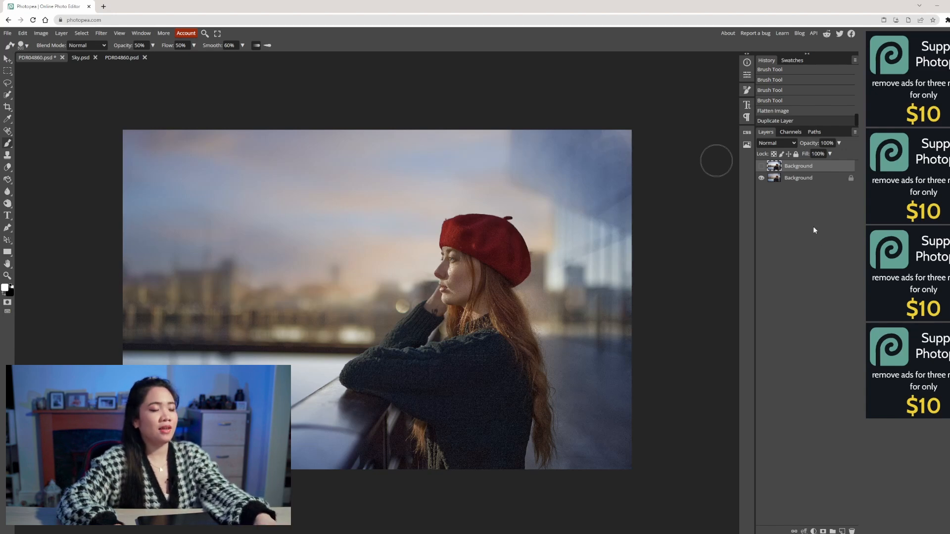
Toggle the original photo layer on and off to compare it with the flattened sky replacement.
left_click(760, 167)
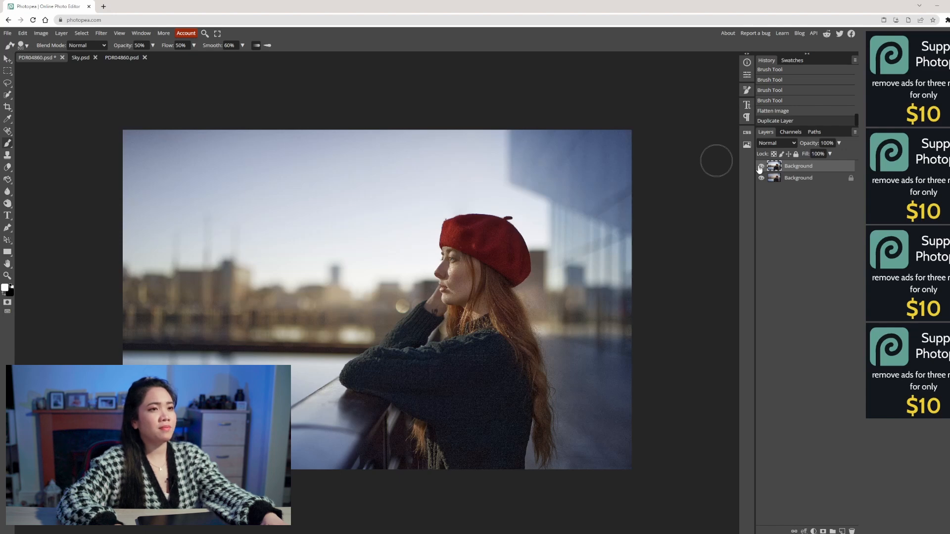
left_click(761, 168)
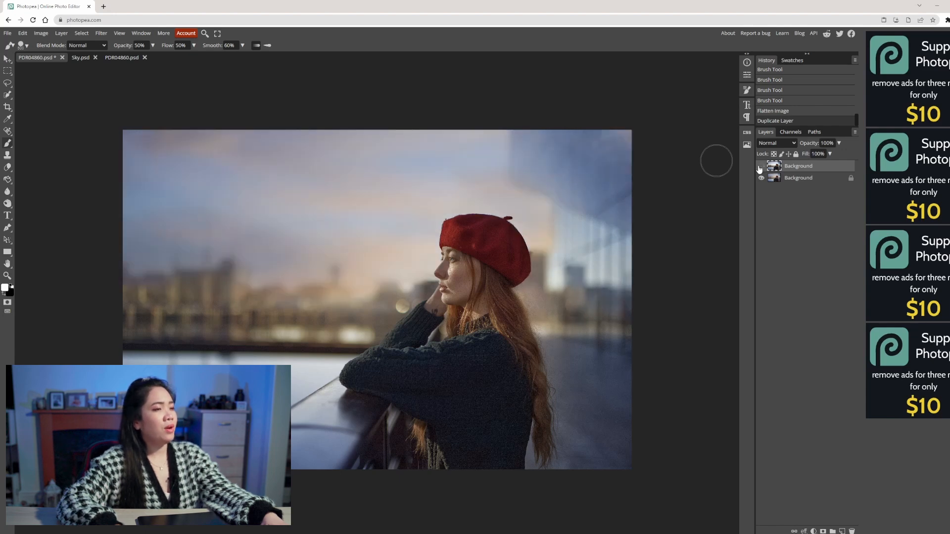